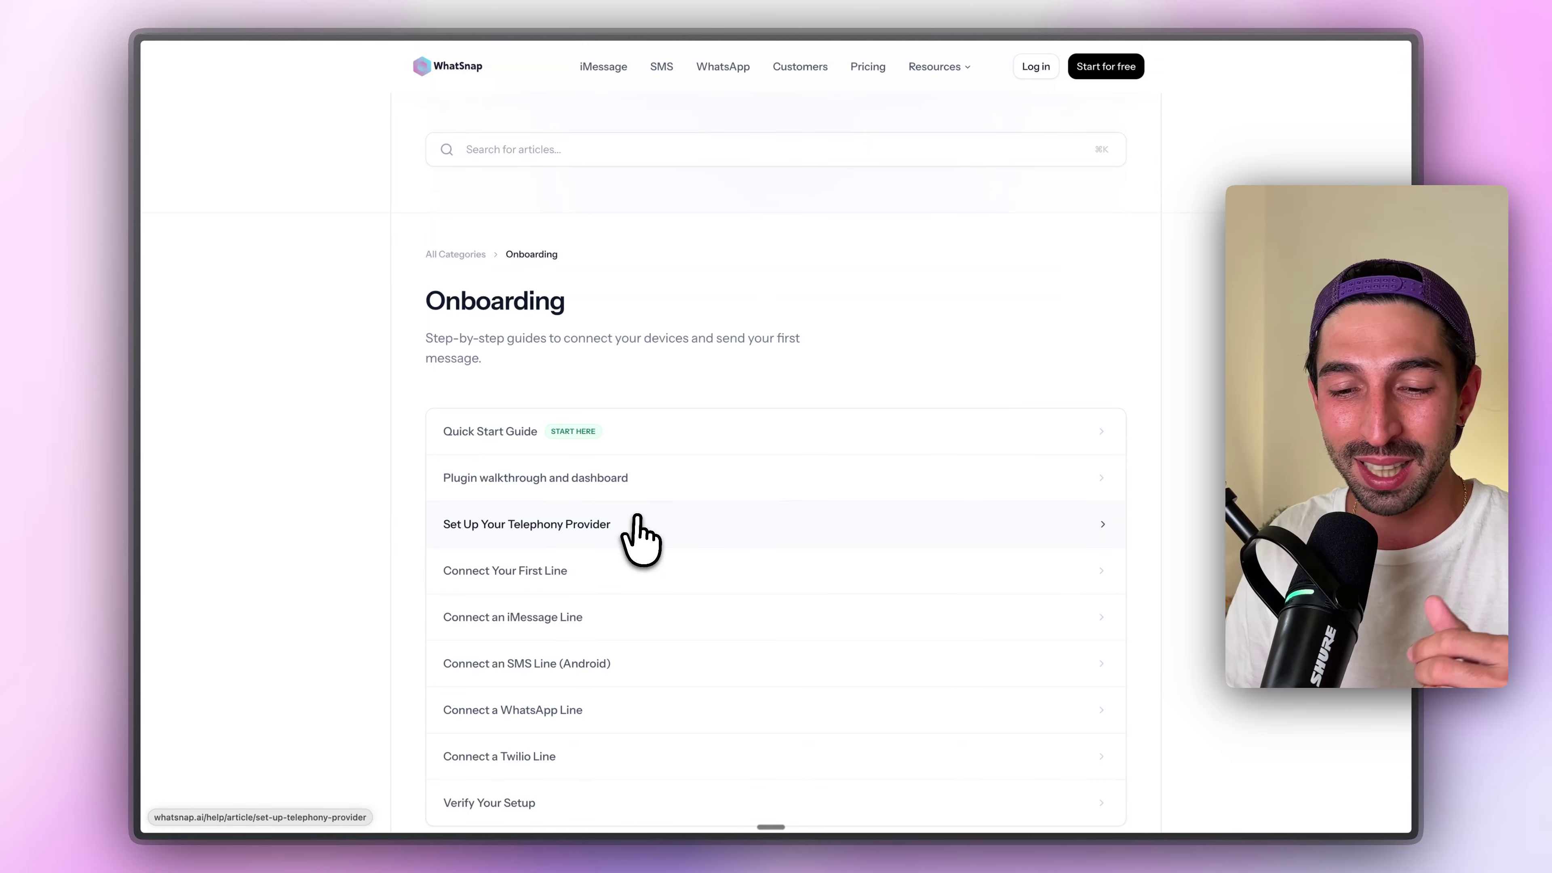
Open the Connect an SMS Line (Android) help article and review its overview, prerequisites and first connection step
left_click(640, 660)
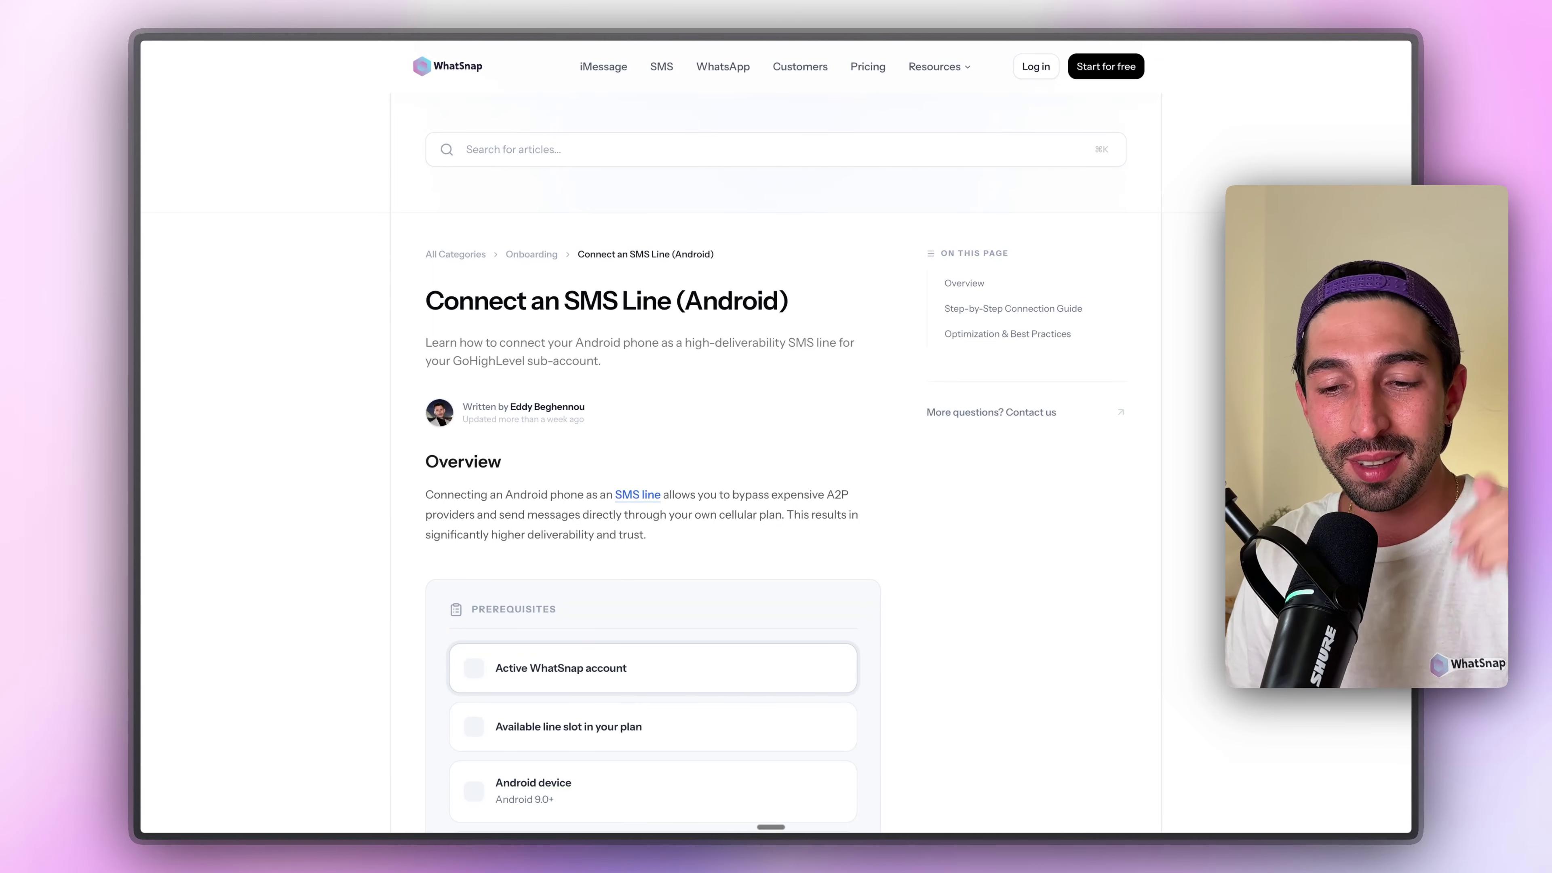
scroll(717, 617, "down", 2)
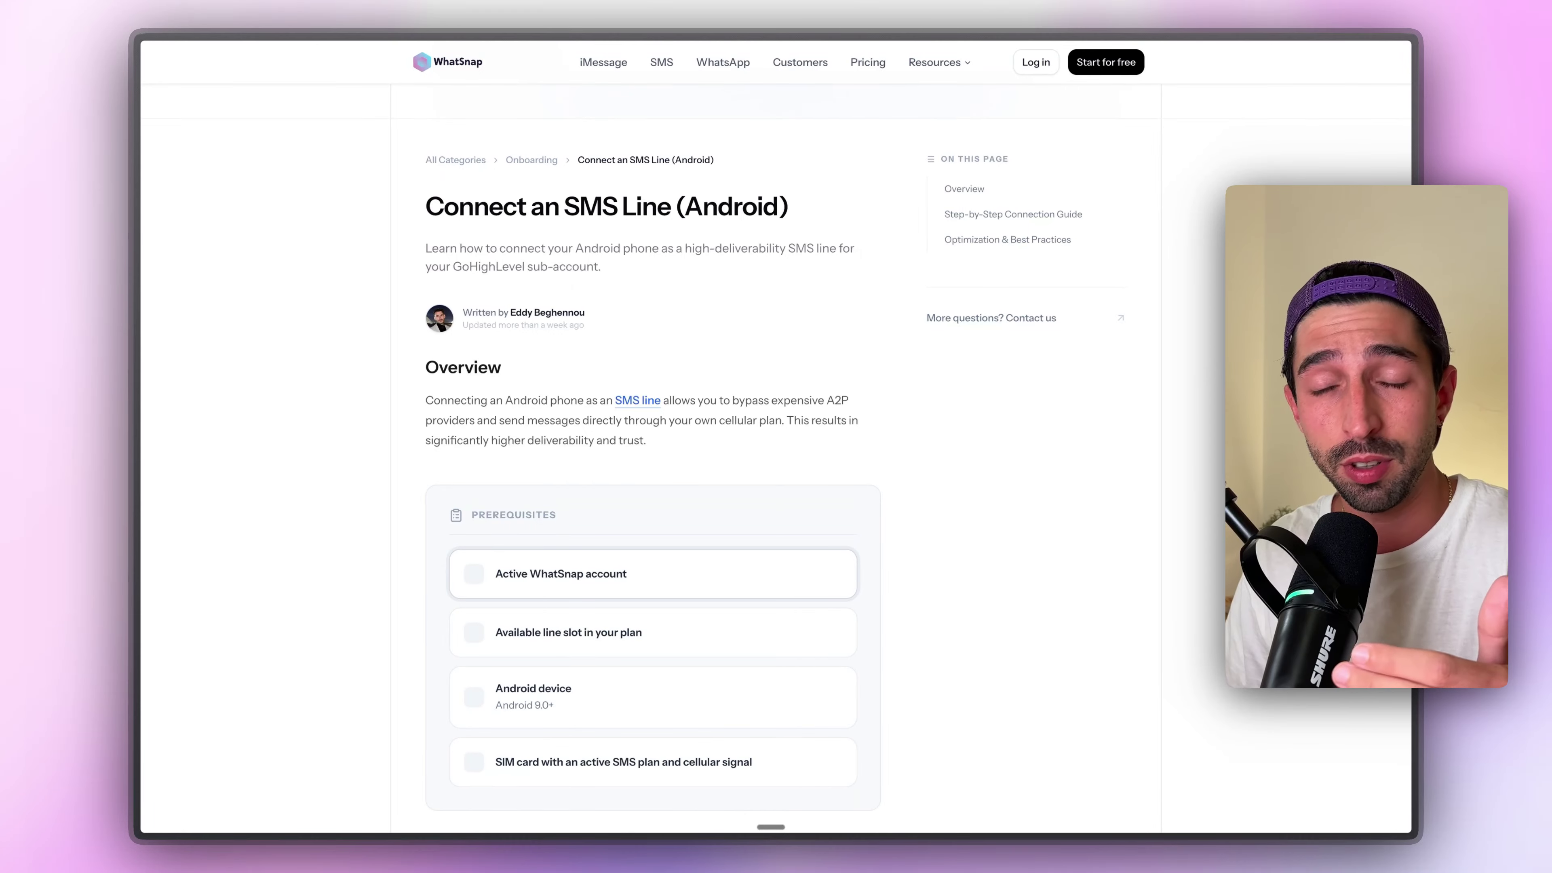
scroll(824, 527, "down", 1)
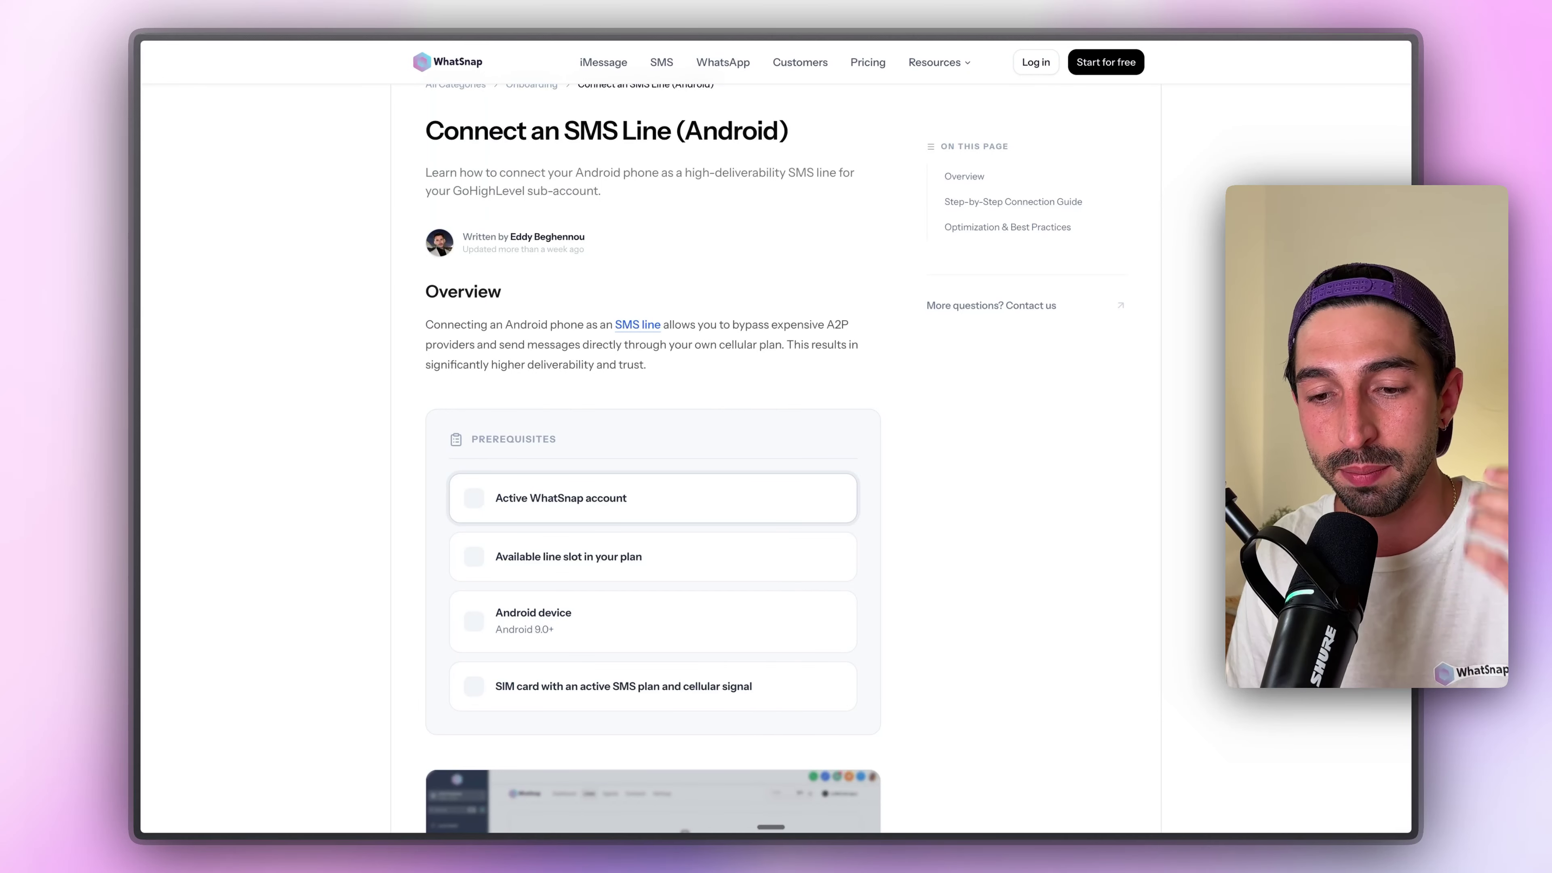
scroll(805, 462, "down", 1)
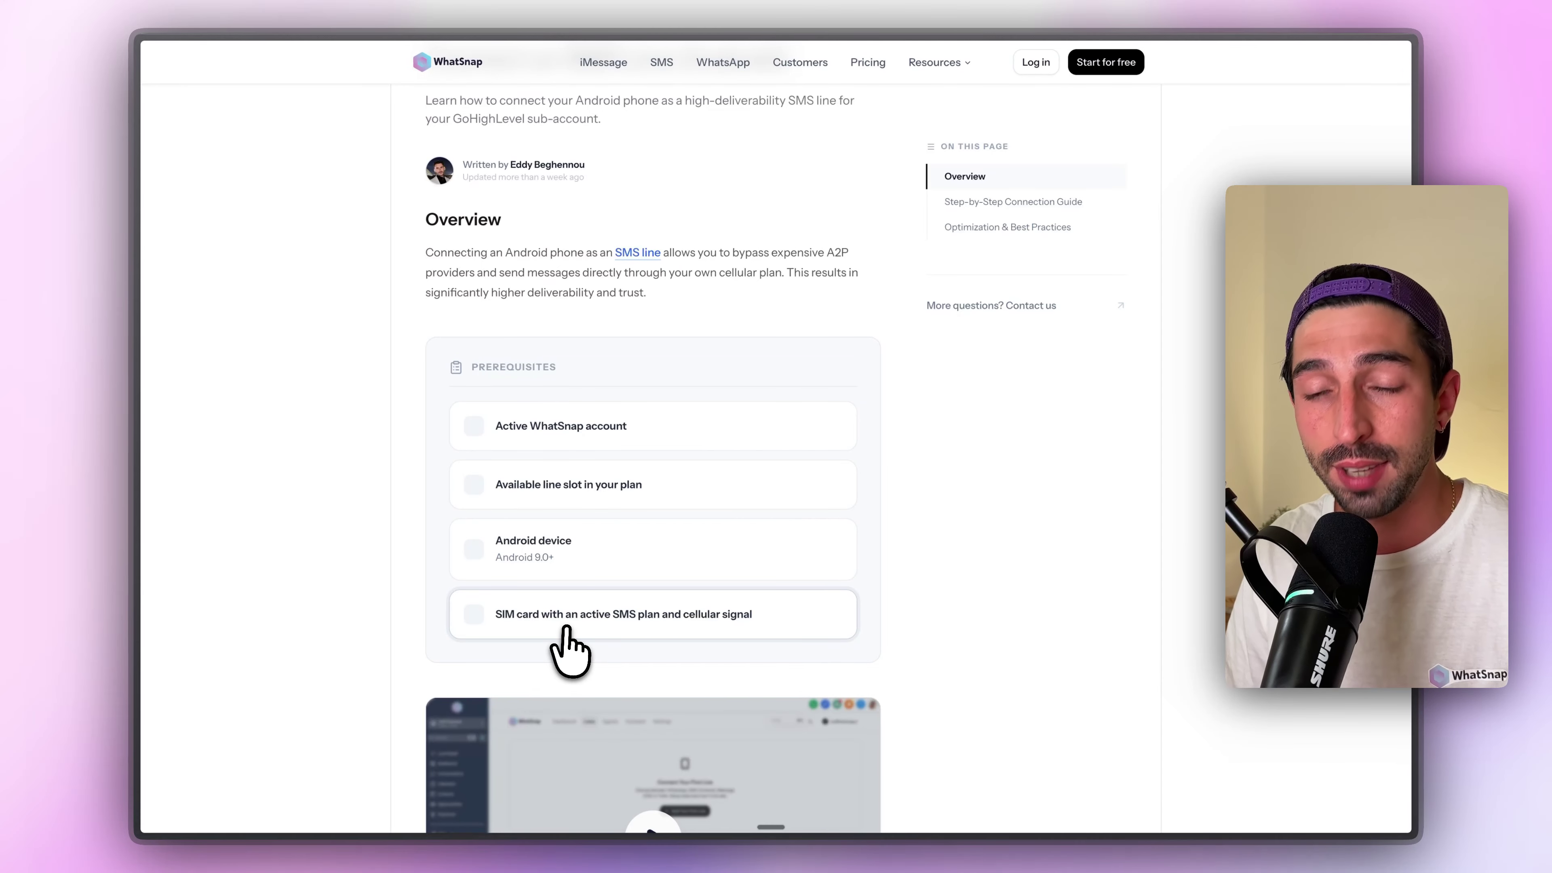
scroll(653, 452, "down", 10)
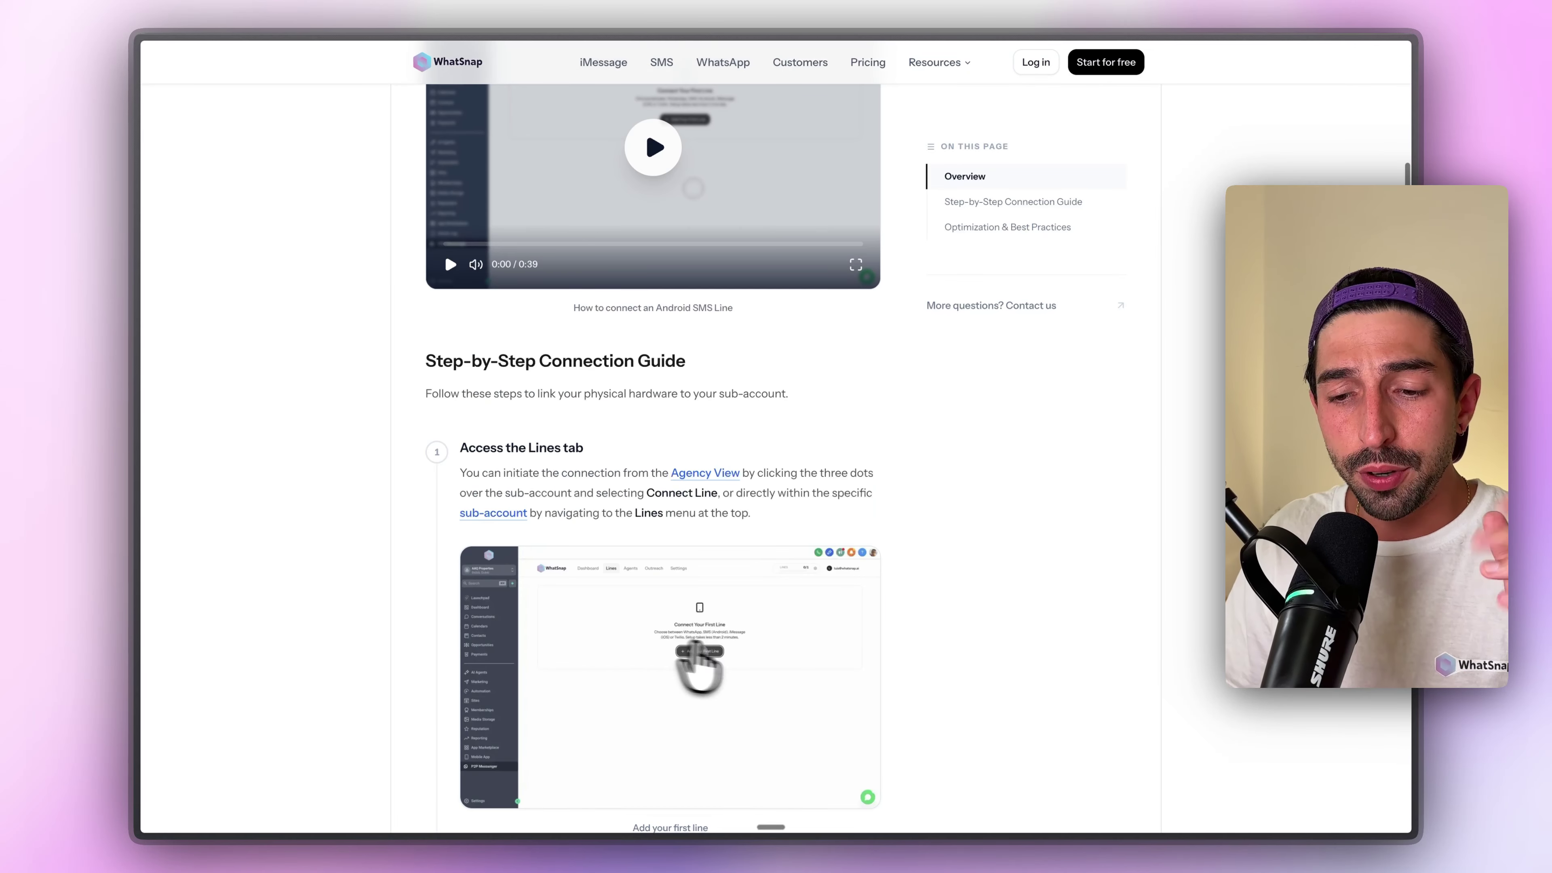
Switch to the P2P Messenger Lines page and start connecting a first line using the Android SMS channel
key("super+s")
key("super+s")
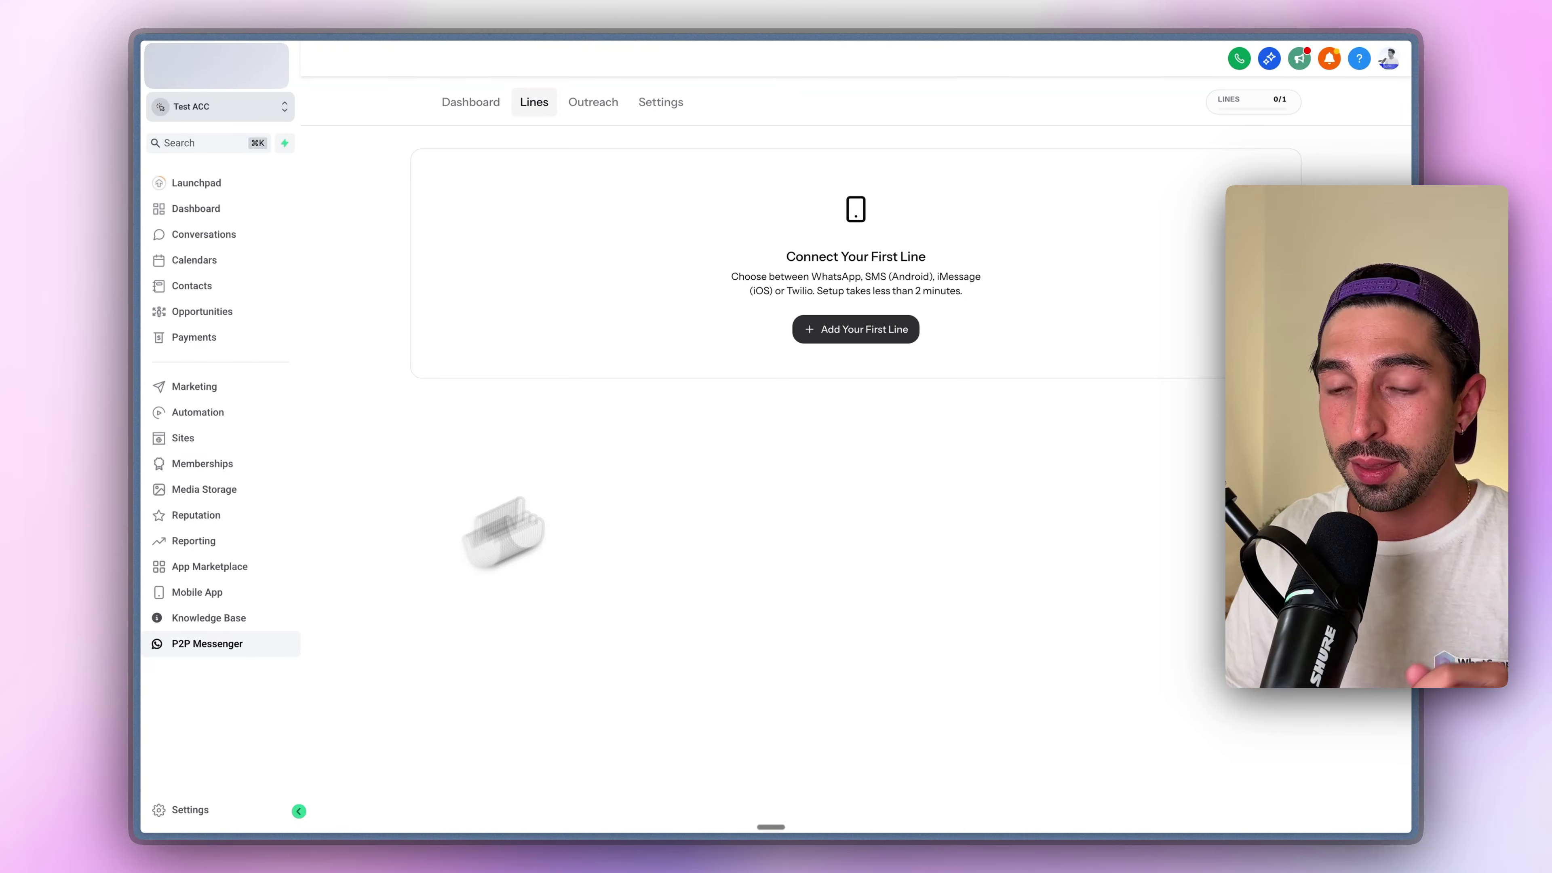
left_click(859, 333)
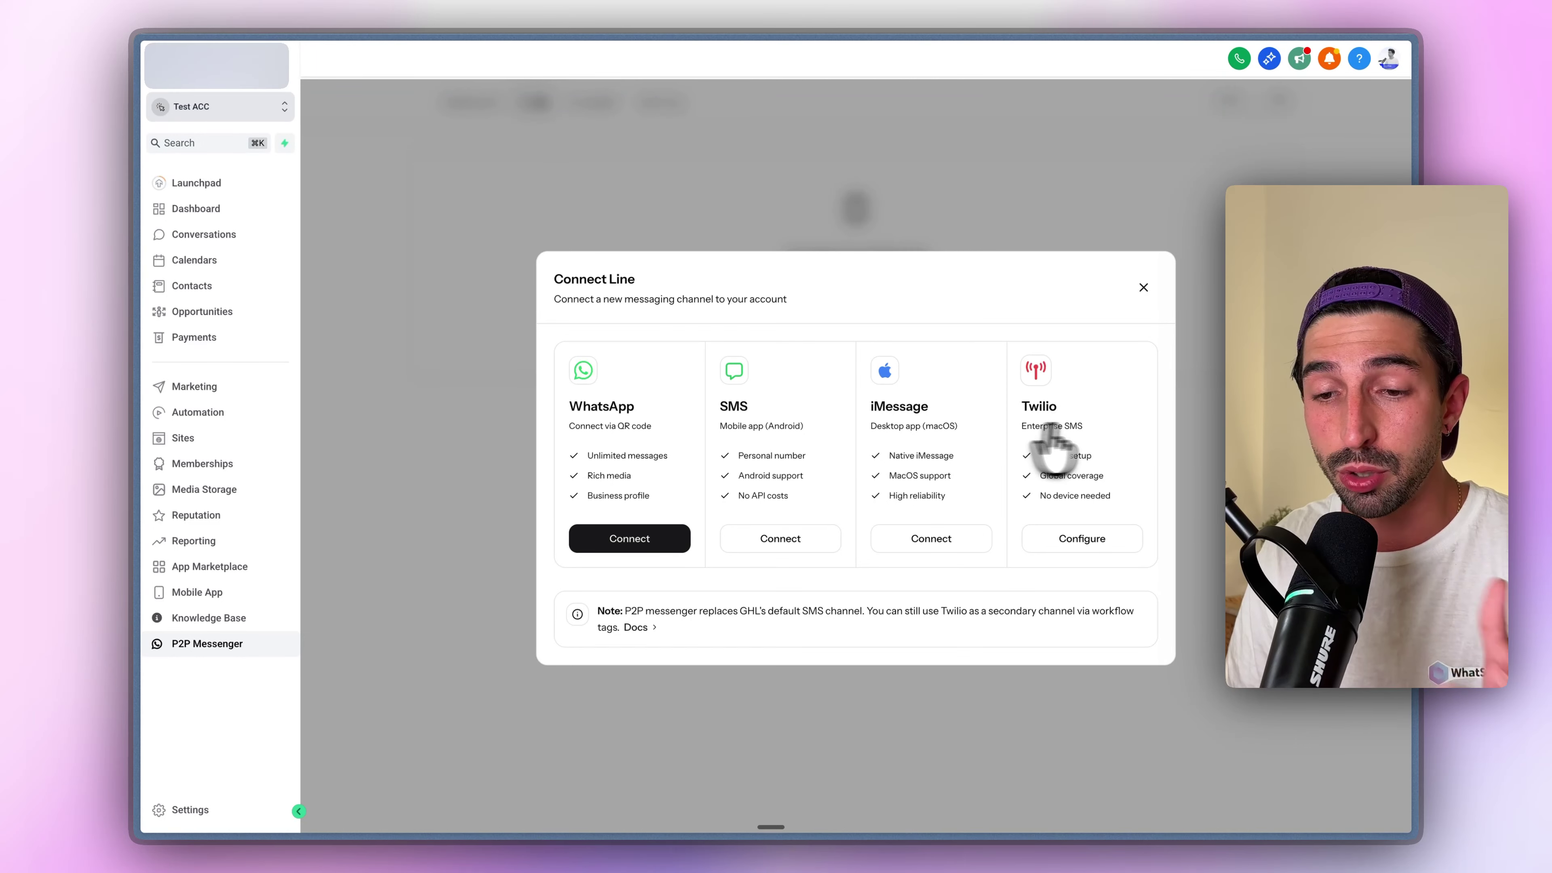
left_click(775, 543)
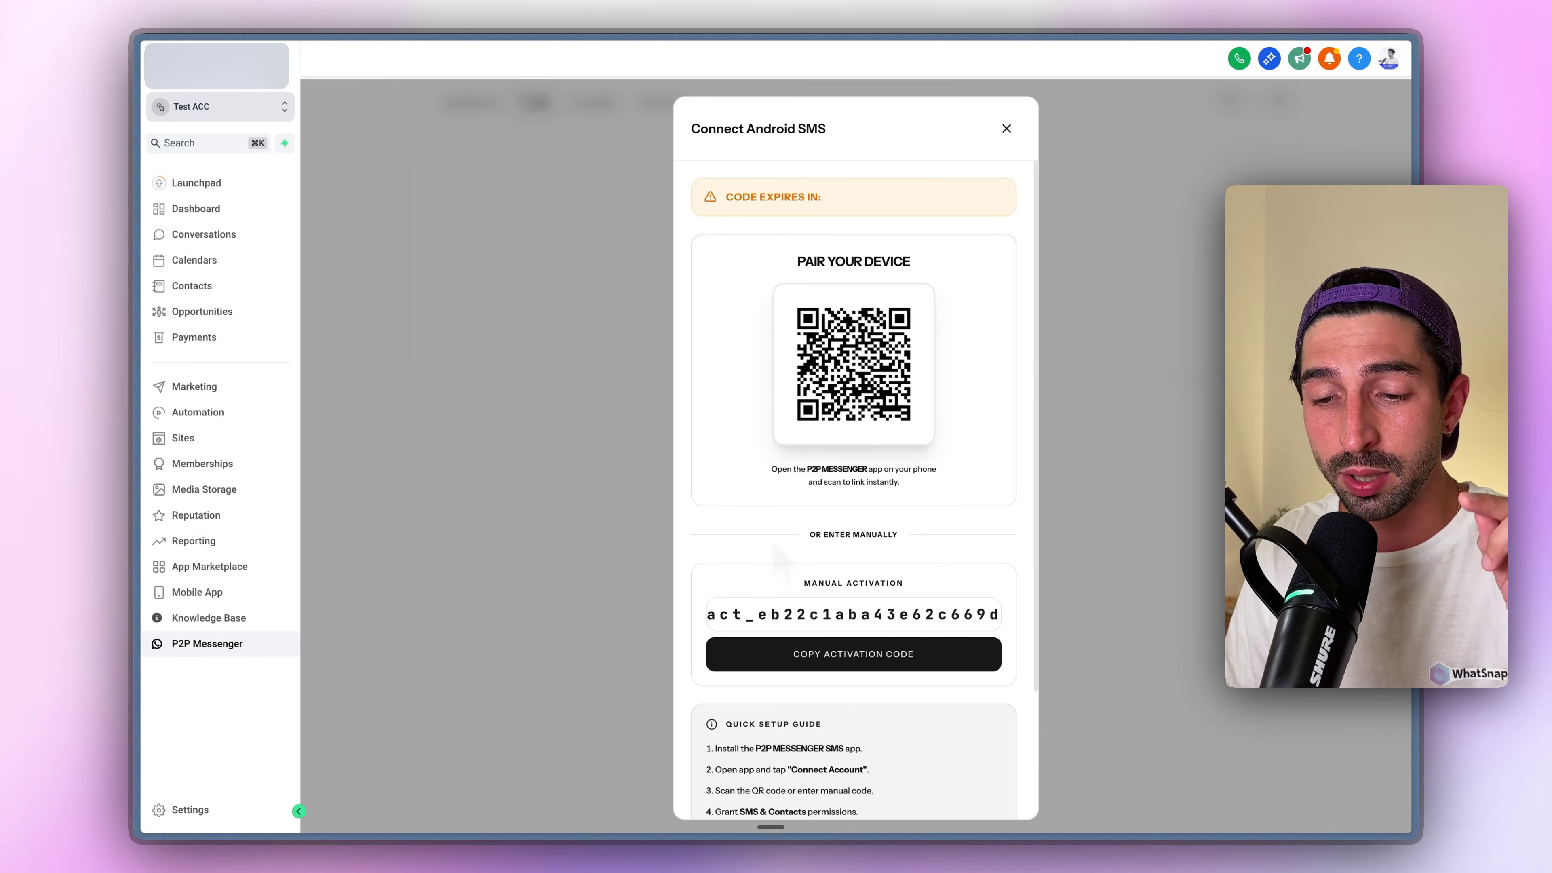
Show the download options for the Android APK package in the Connect Android SMS setup
scroll(838, 489, "down", 5)
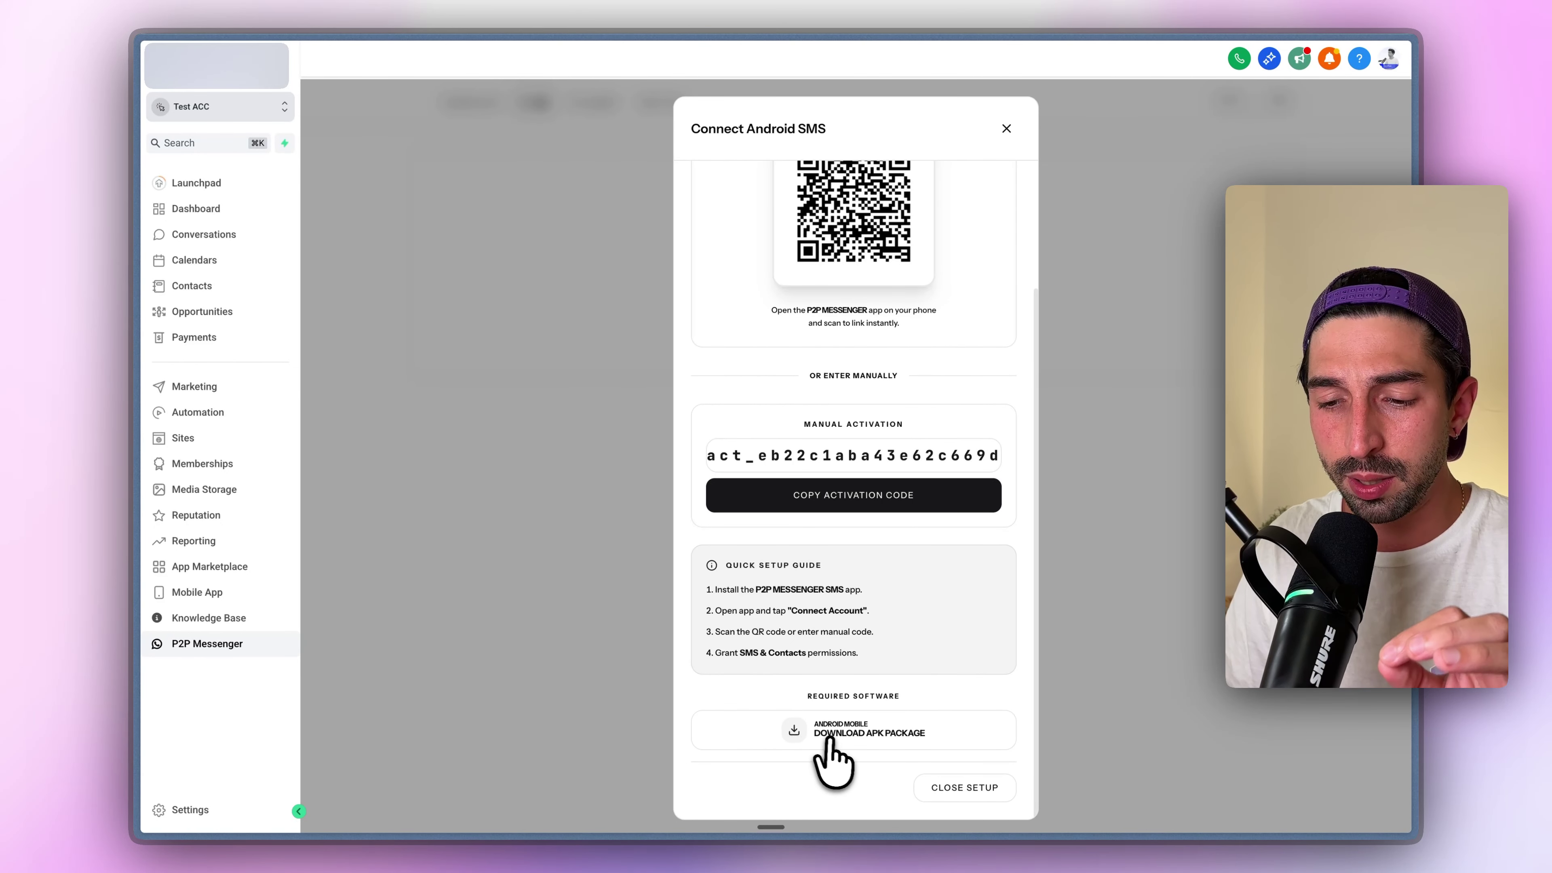
left_click(863, 734)
scroll(863, 734, "down", 4)
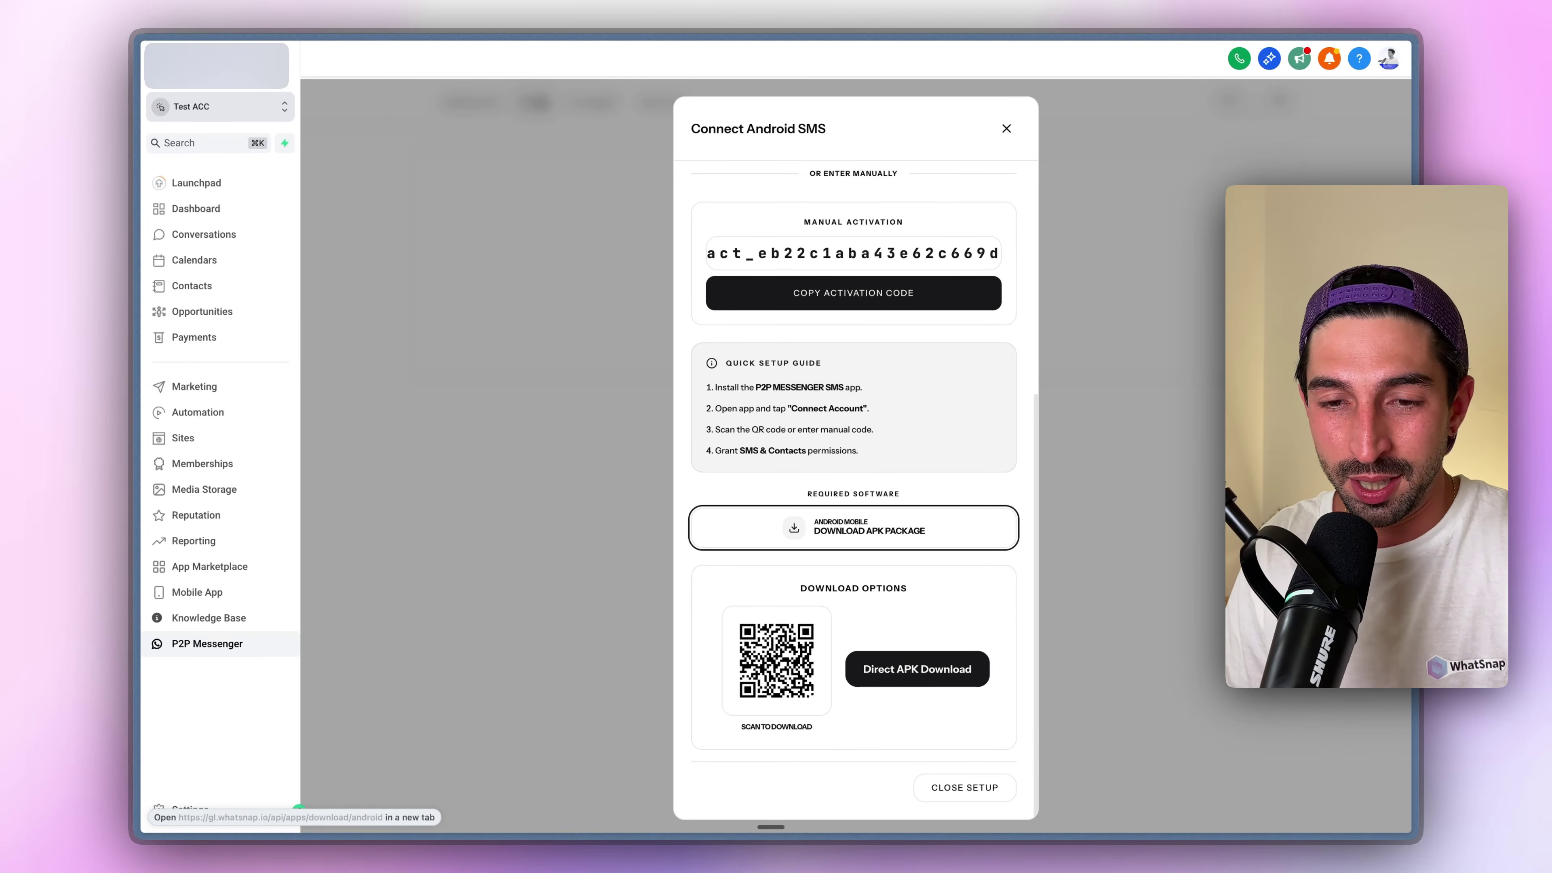
Switch to the mirrored moto g play phone and display the device-pairing QR code in the Android SMS setup
key("super+Tab")
key("super+Tab")
key("super+Tab")
key("super+Tab")
key("super+Tab")
key("super+Tab")
key("super+Tab")
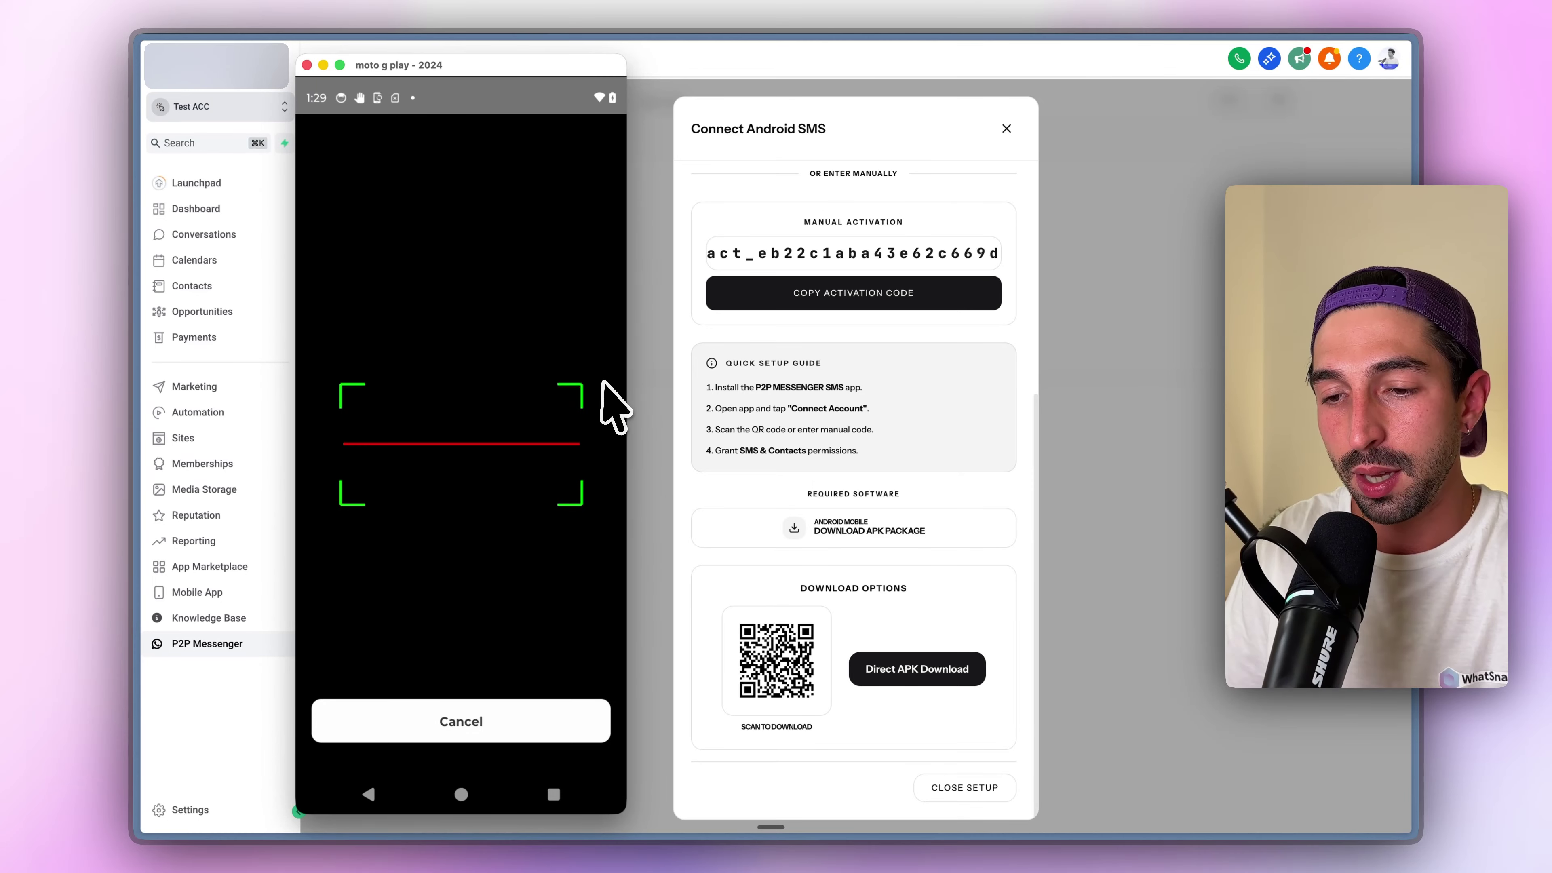
scroll(859, 428, "up", 3)
scroll(866, 447, "up", 3)
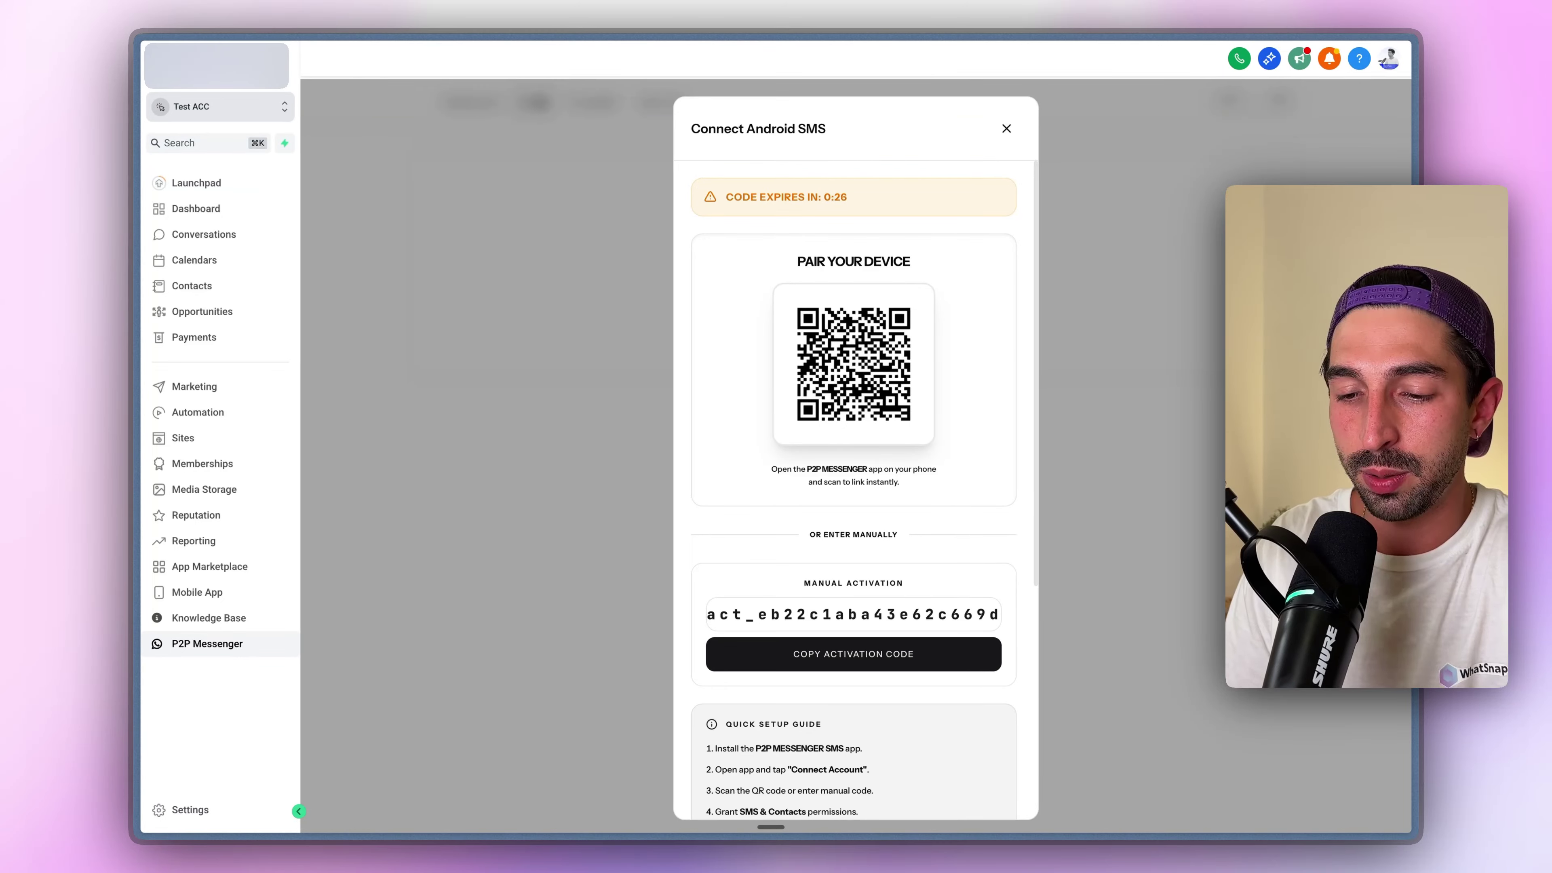
On the mirrored phone, set MessageSyncApp as the default SMS app and acknowledge the device activation
key("super+Tab")
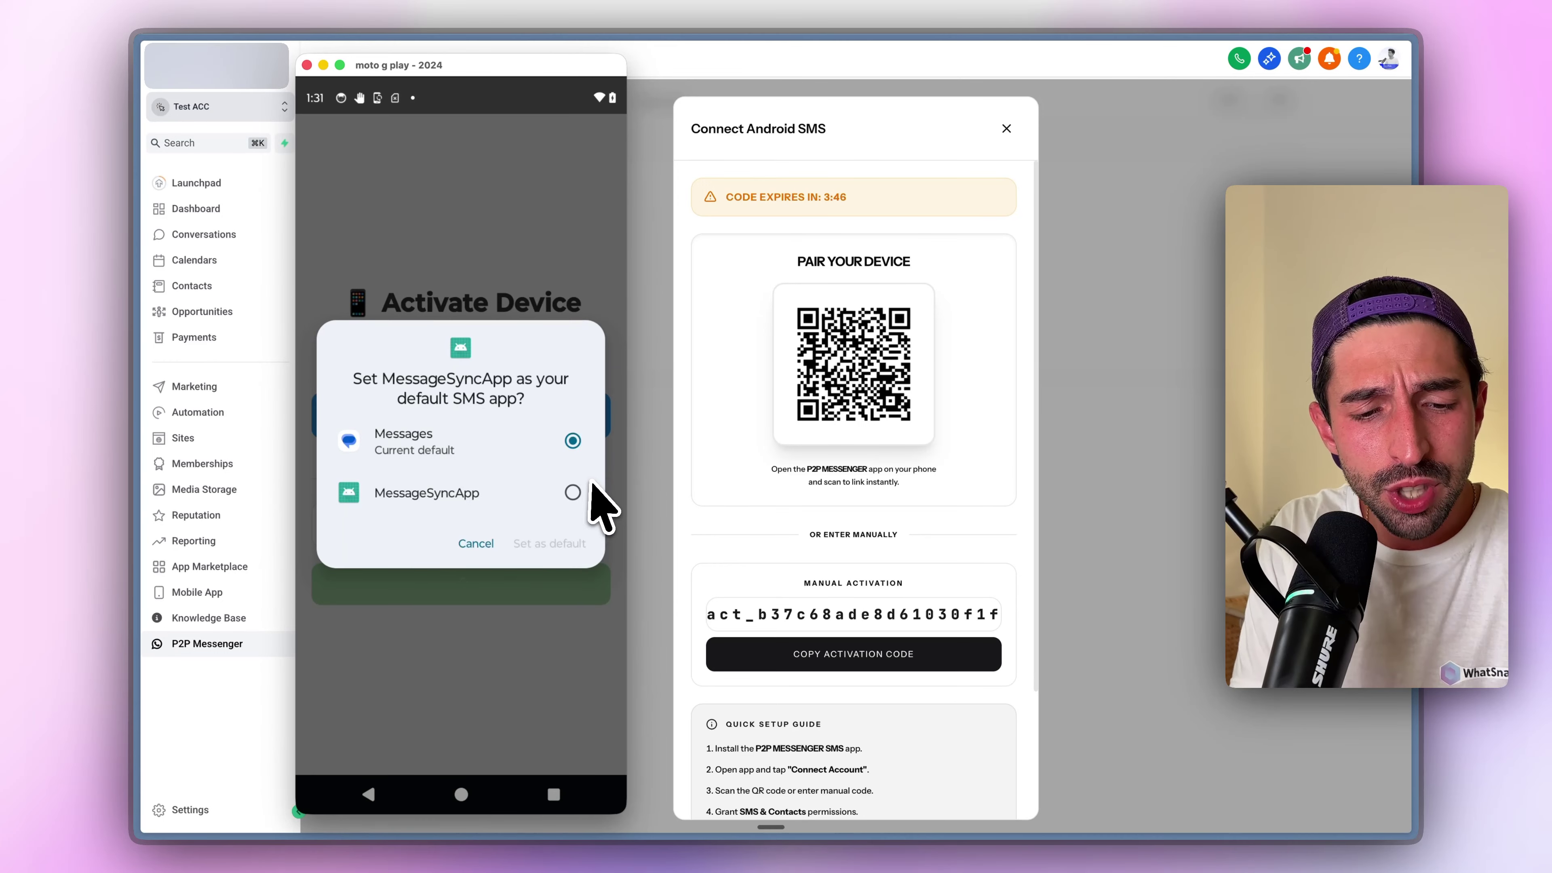
left_click(572, 492)
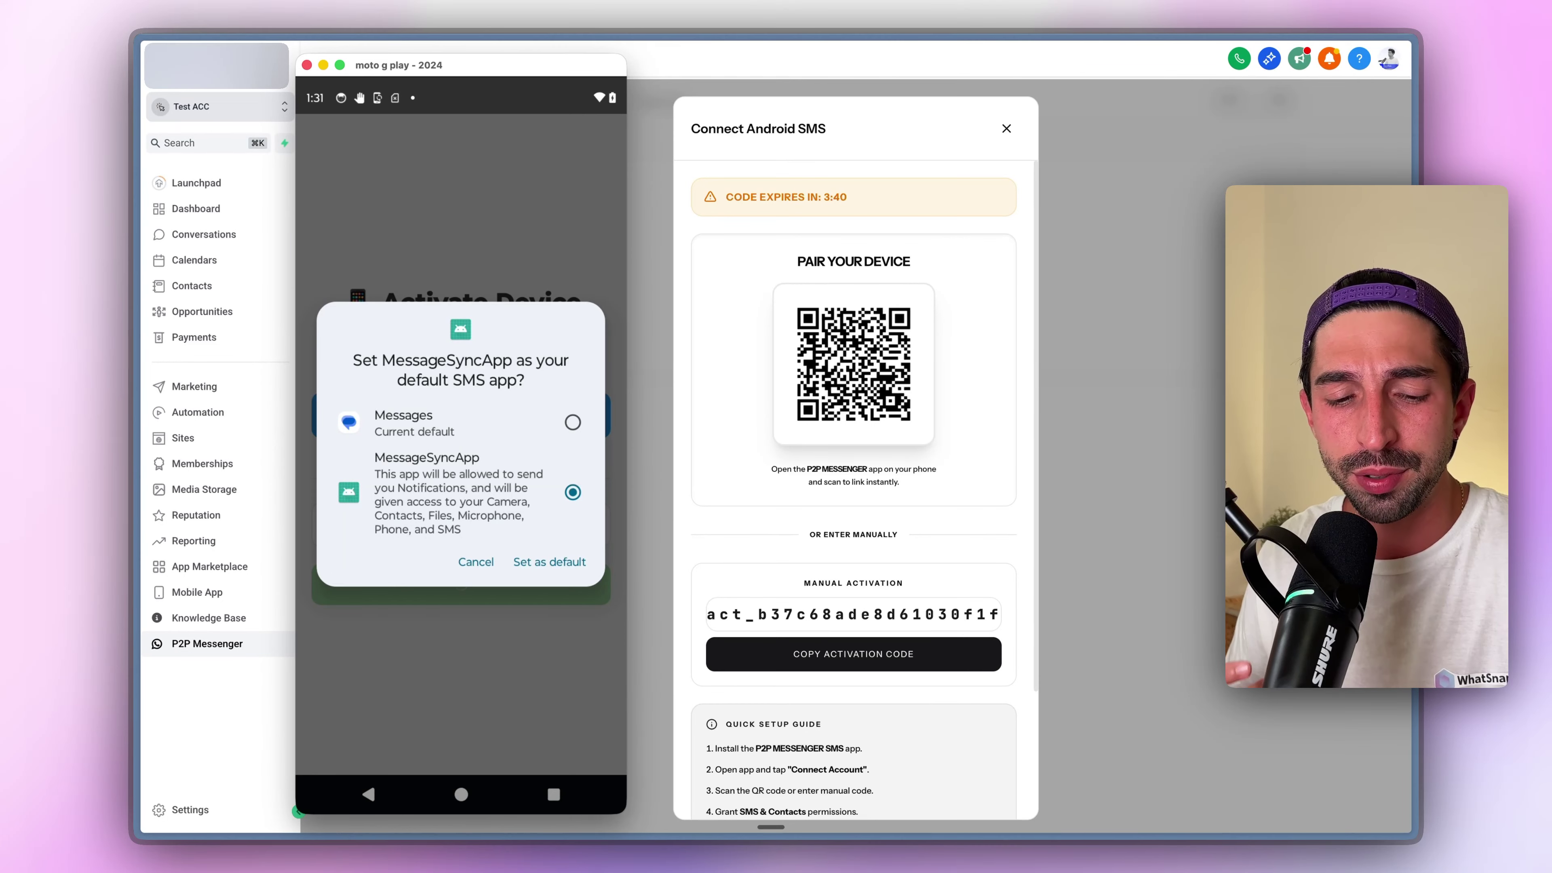
left_click(549, 562)
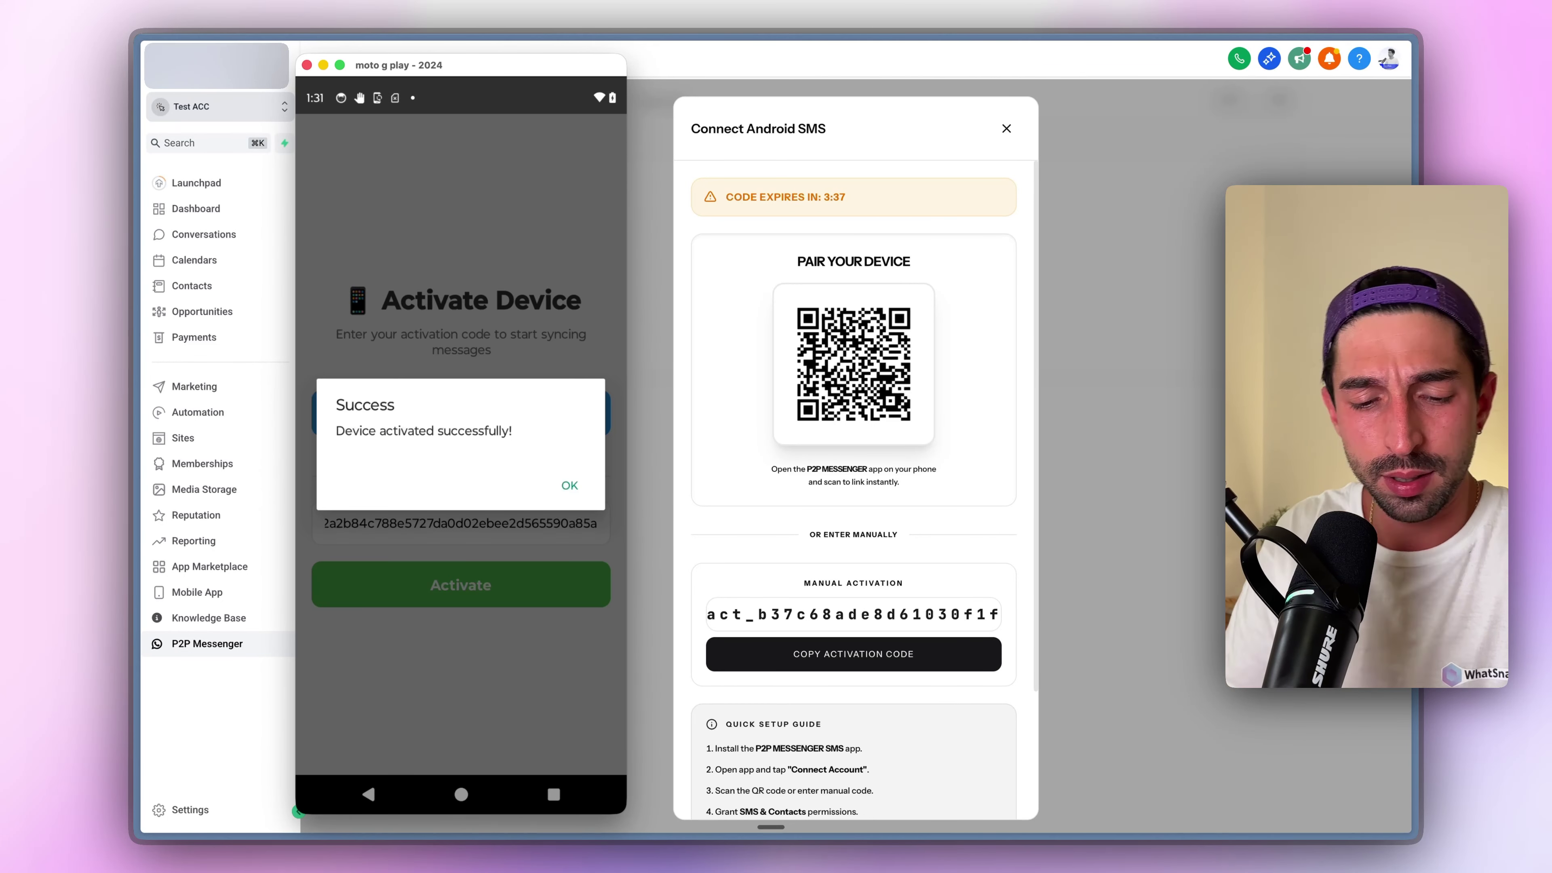
left_click(570, 485)
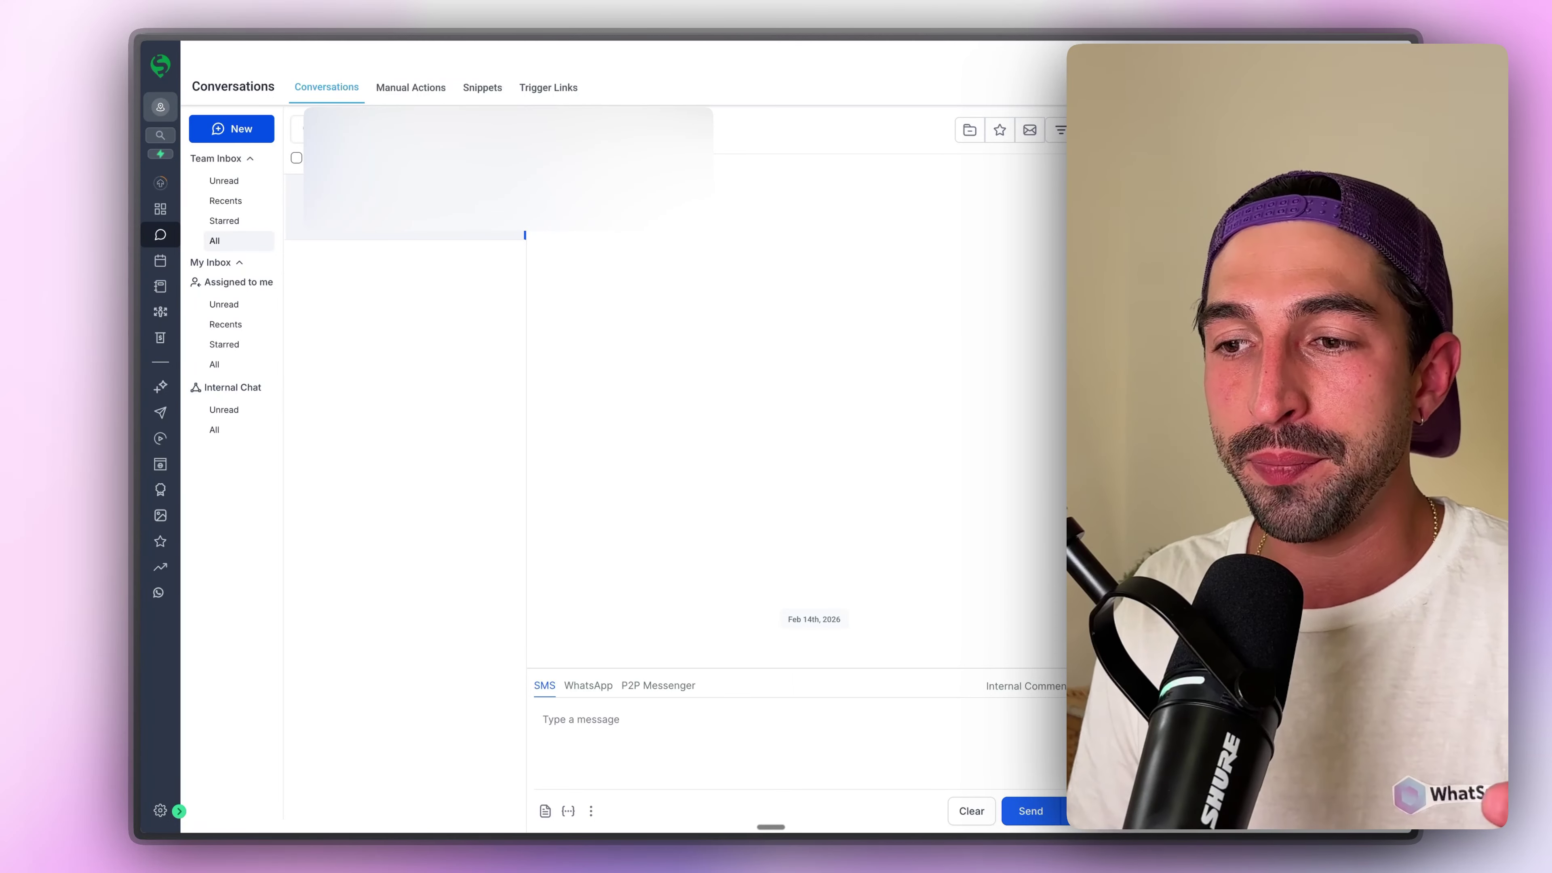
Send the contact an SMS in the open conversation reading "Hey" followed by the contact's first name and "!!!!"
left_click(618, 740)
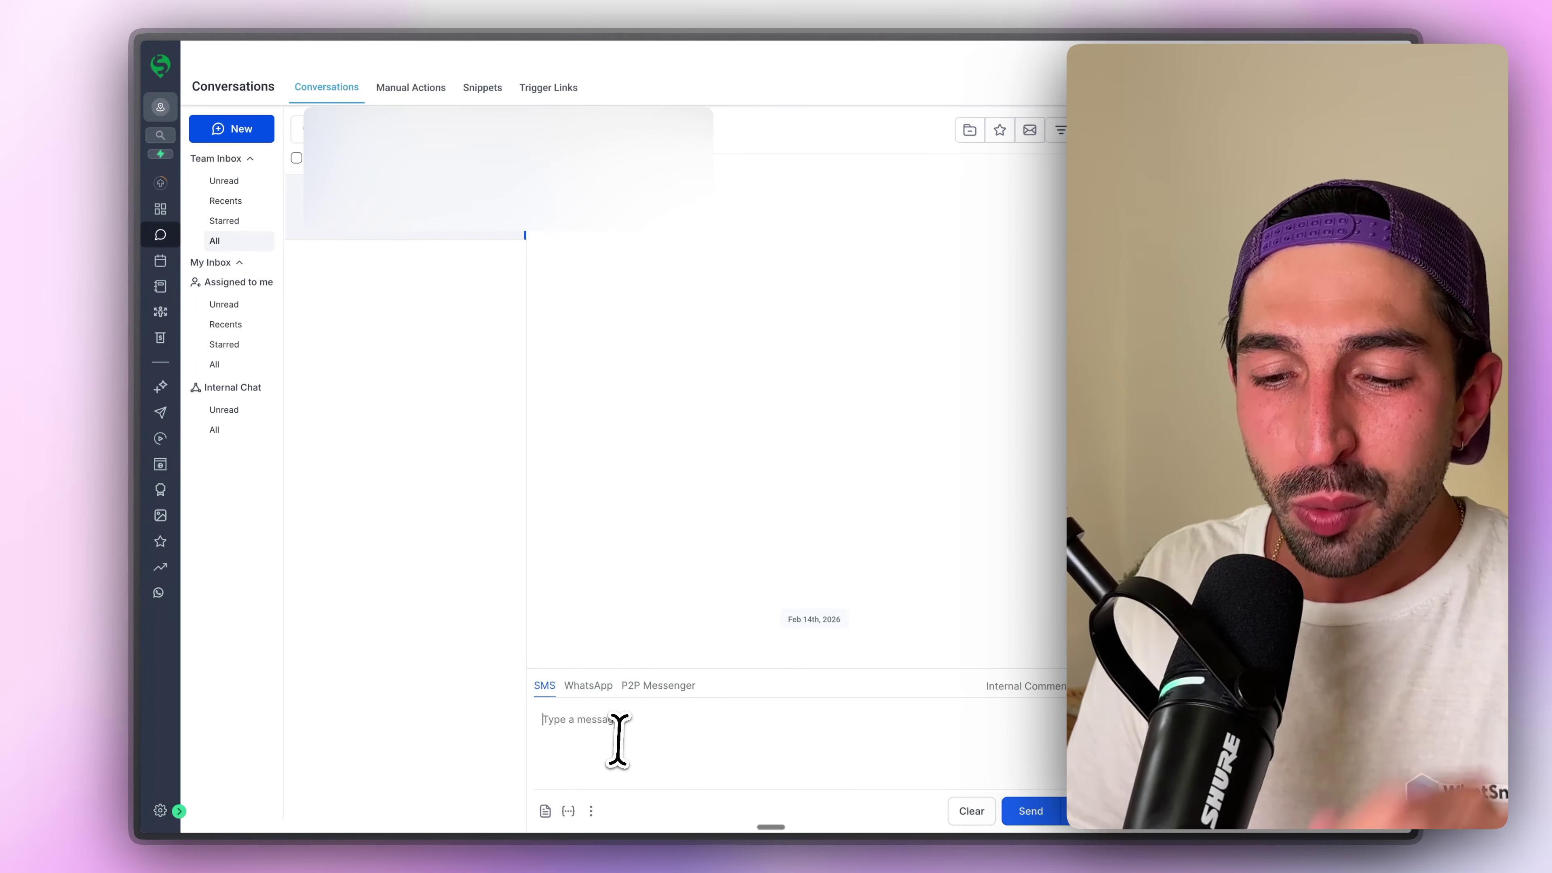
type("Hey ")
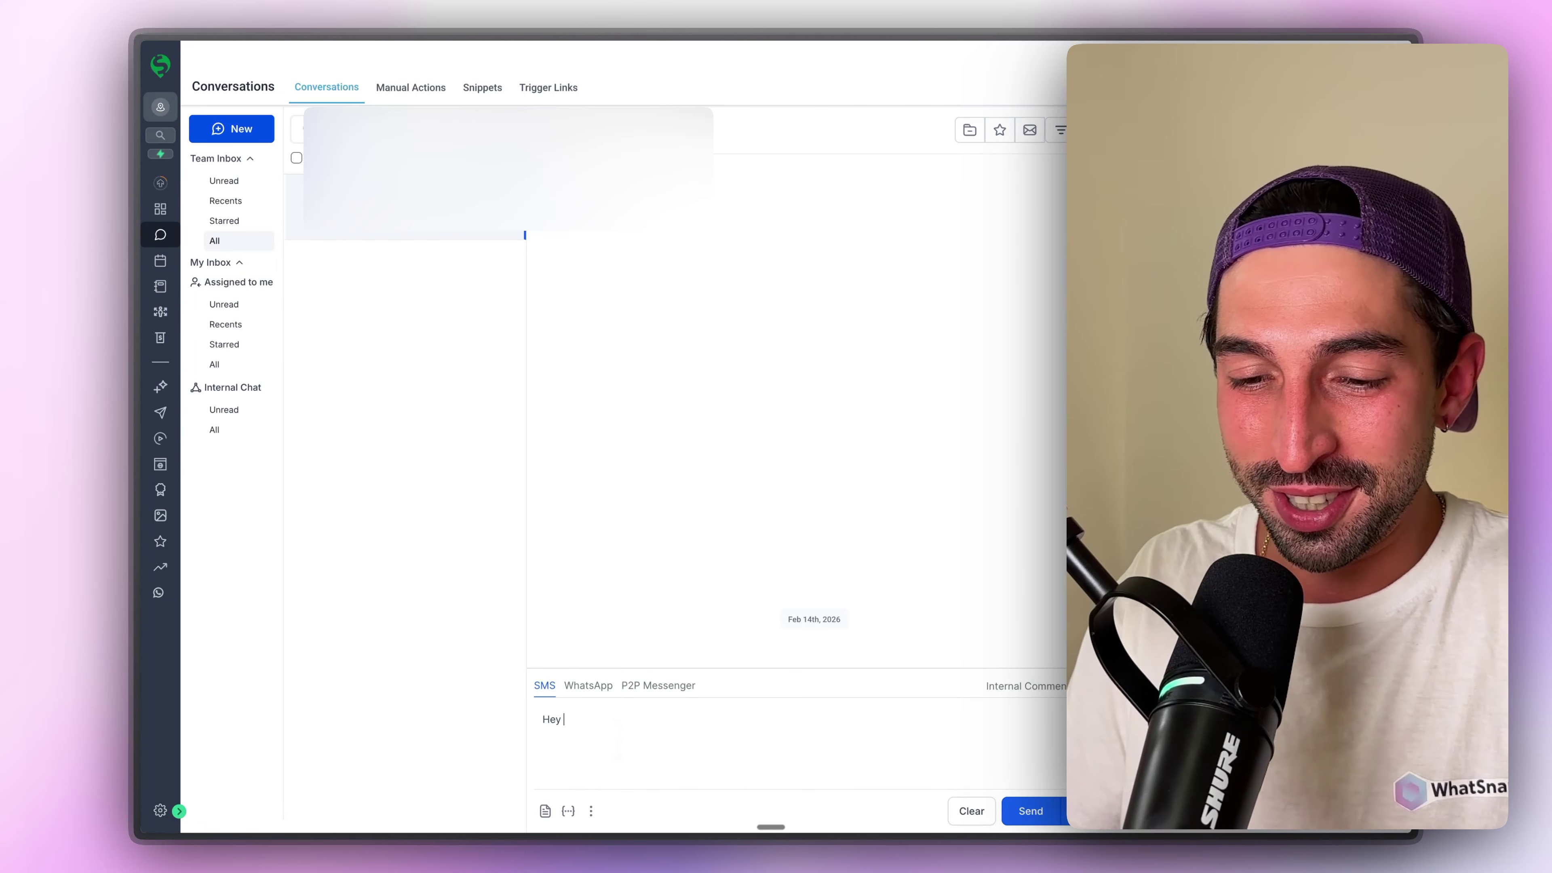
type("Dinah !!!!")
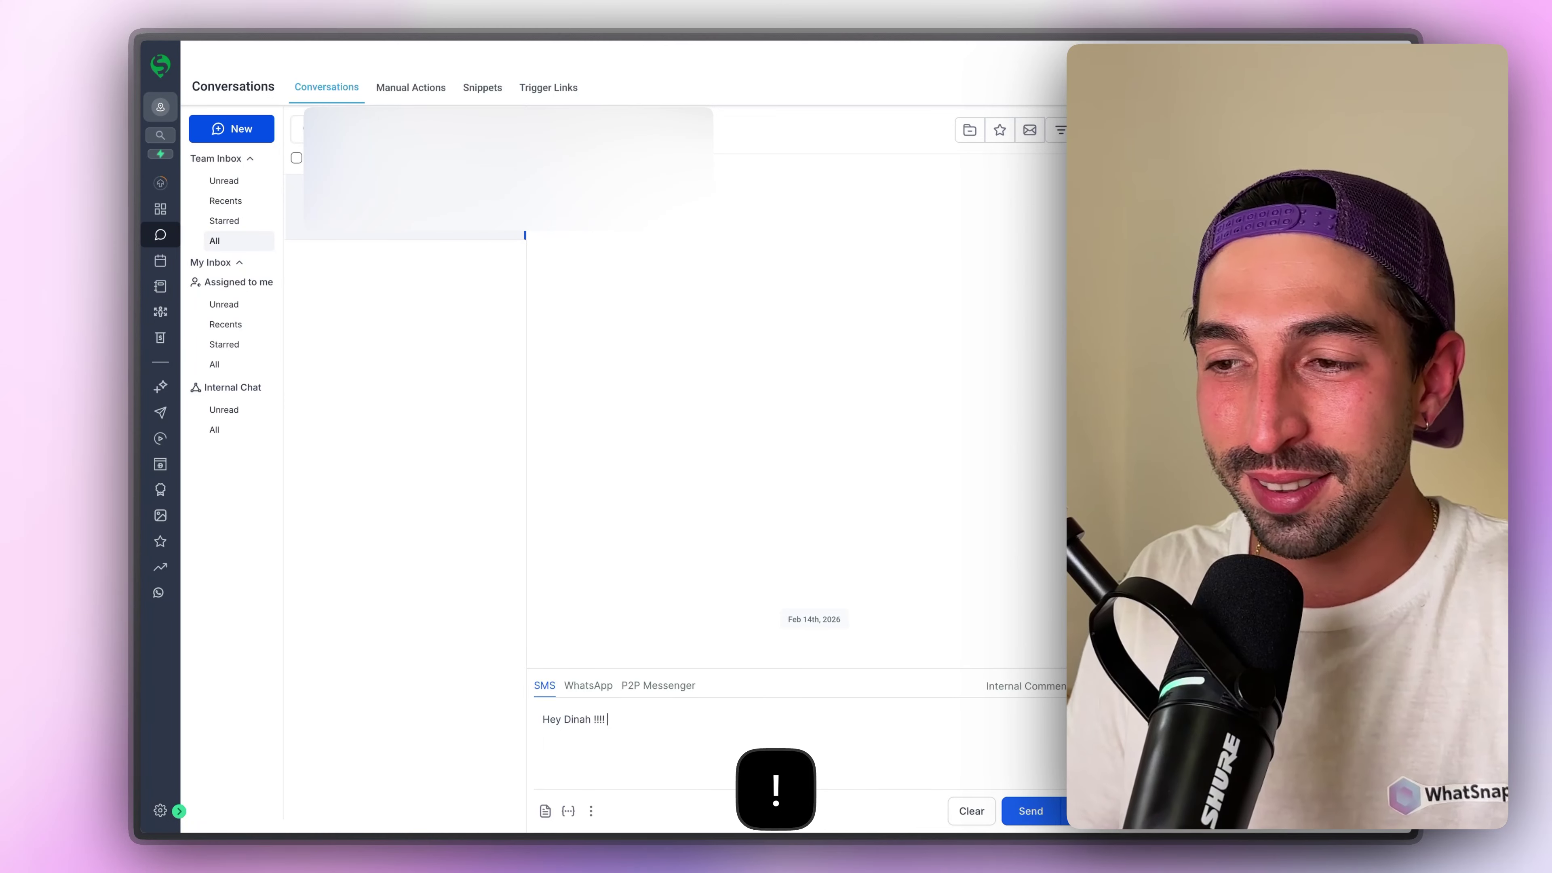
key("Return")
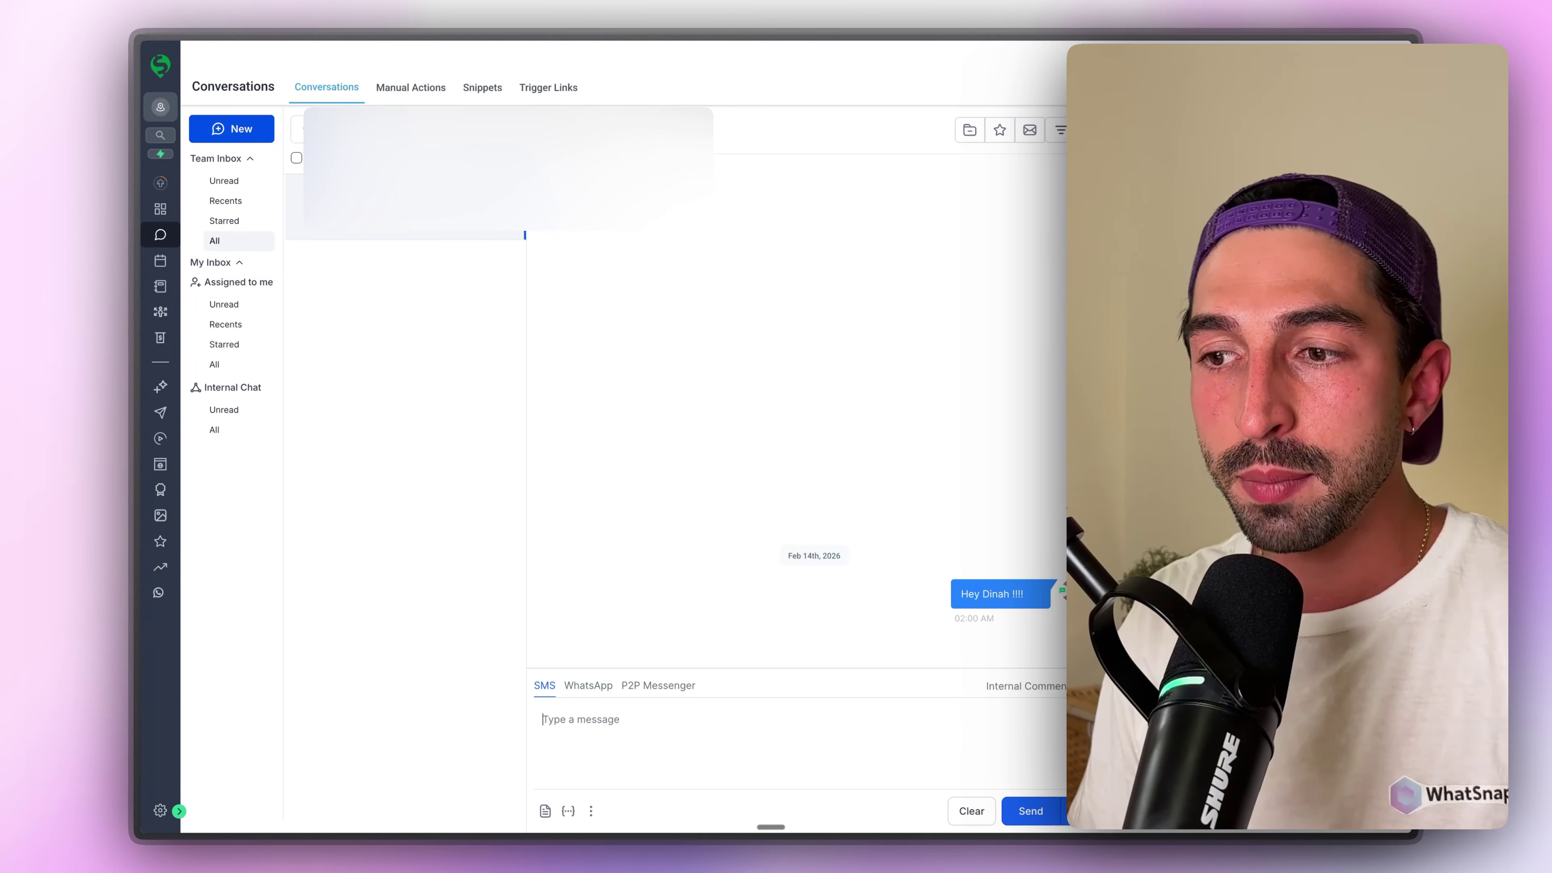
Return to the Android SMS connection guide and review device authentication, connection verification and the optimization best practices
key("super+s")
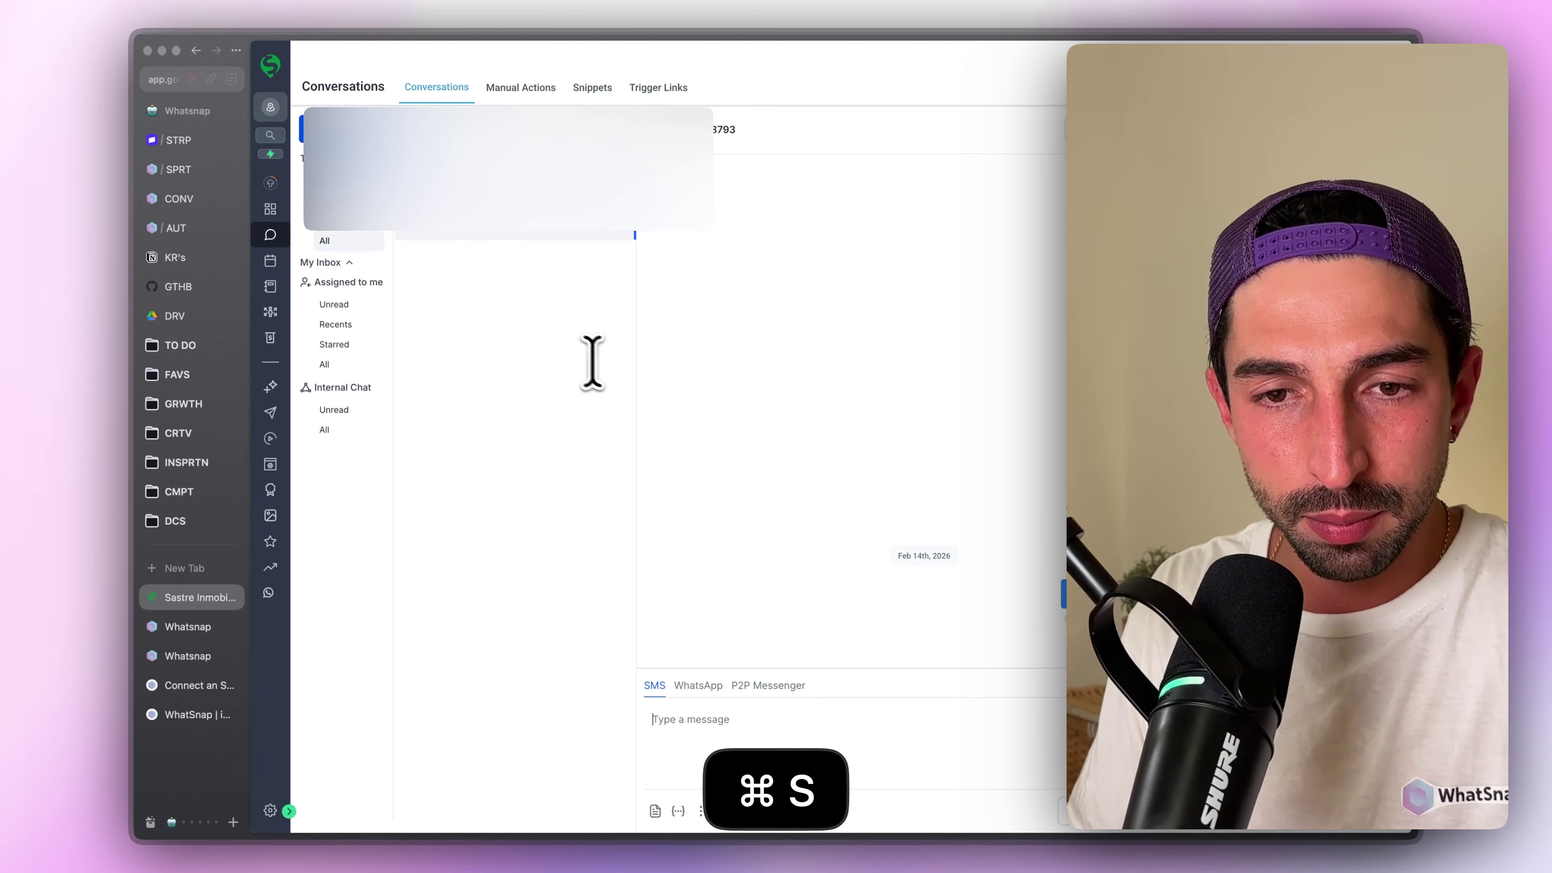
key("super+alt+Down")
key("super+alt+Down")
key("super+alt+Down")
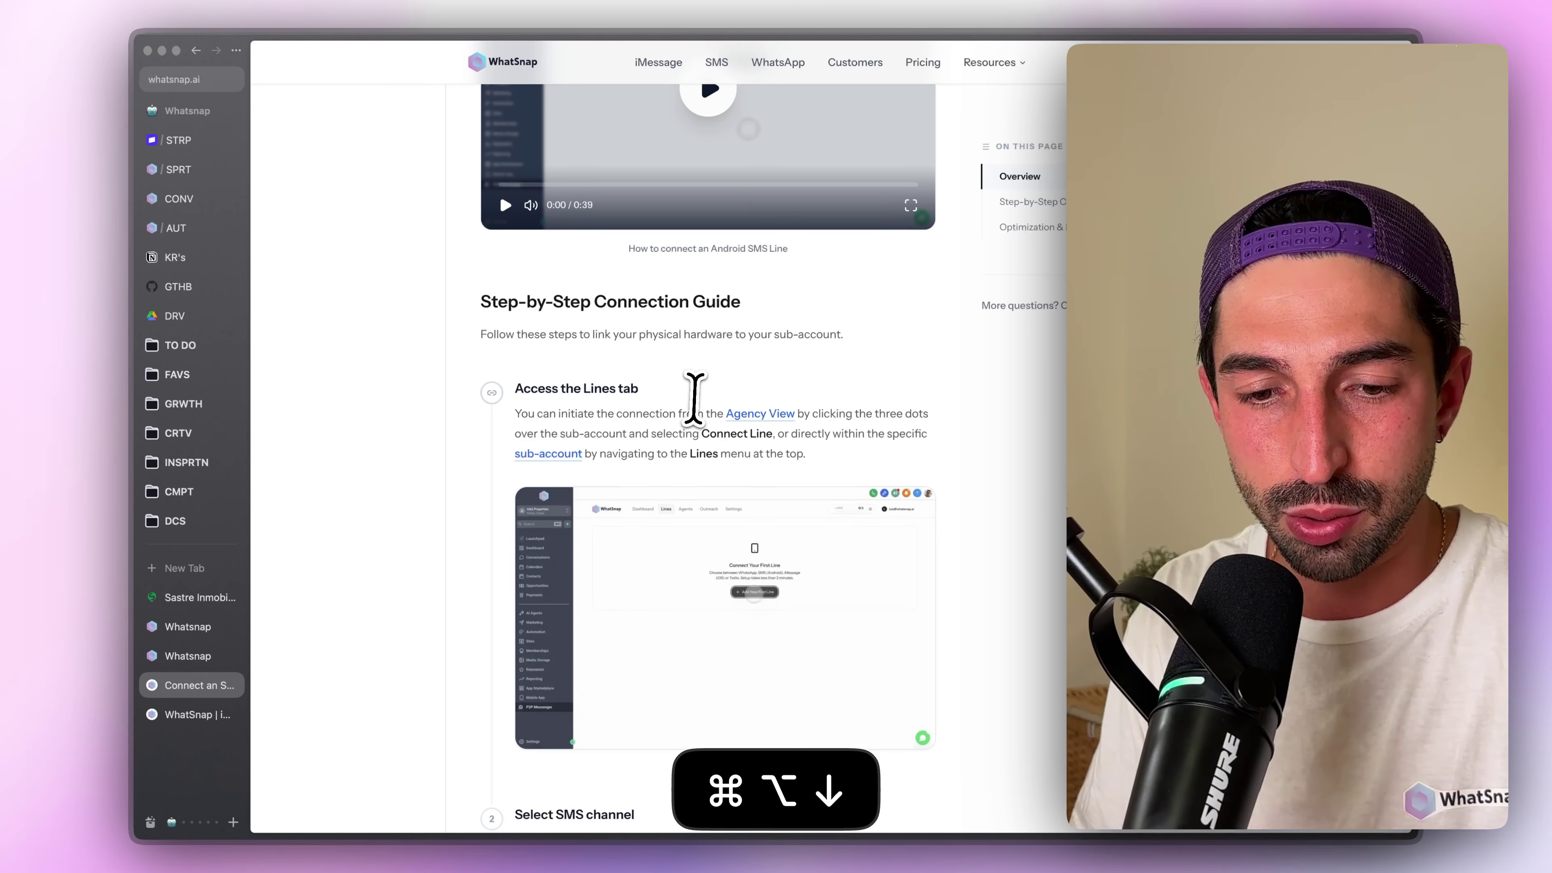
key("super+s")
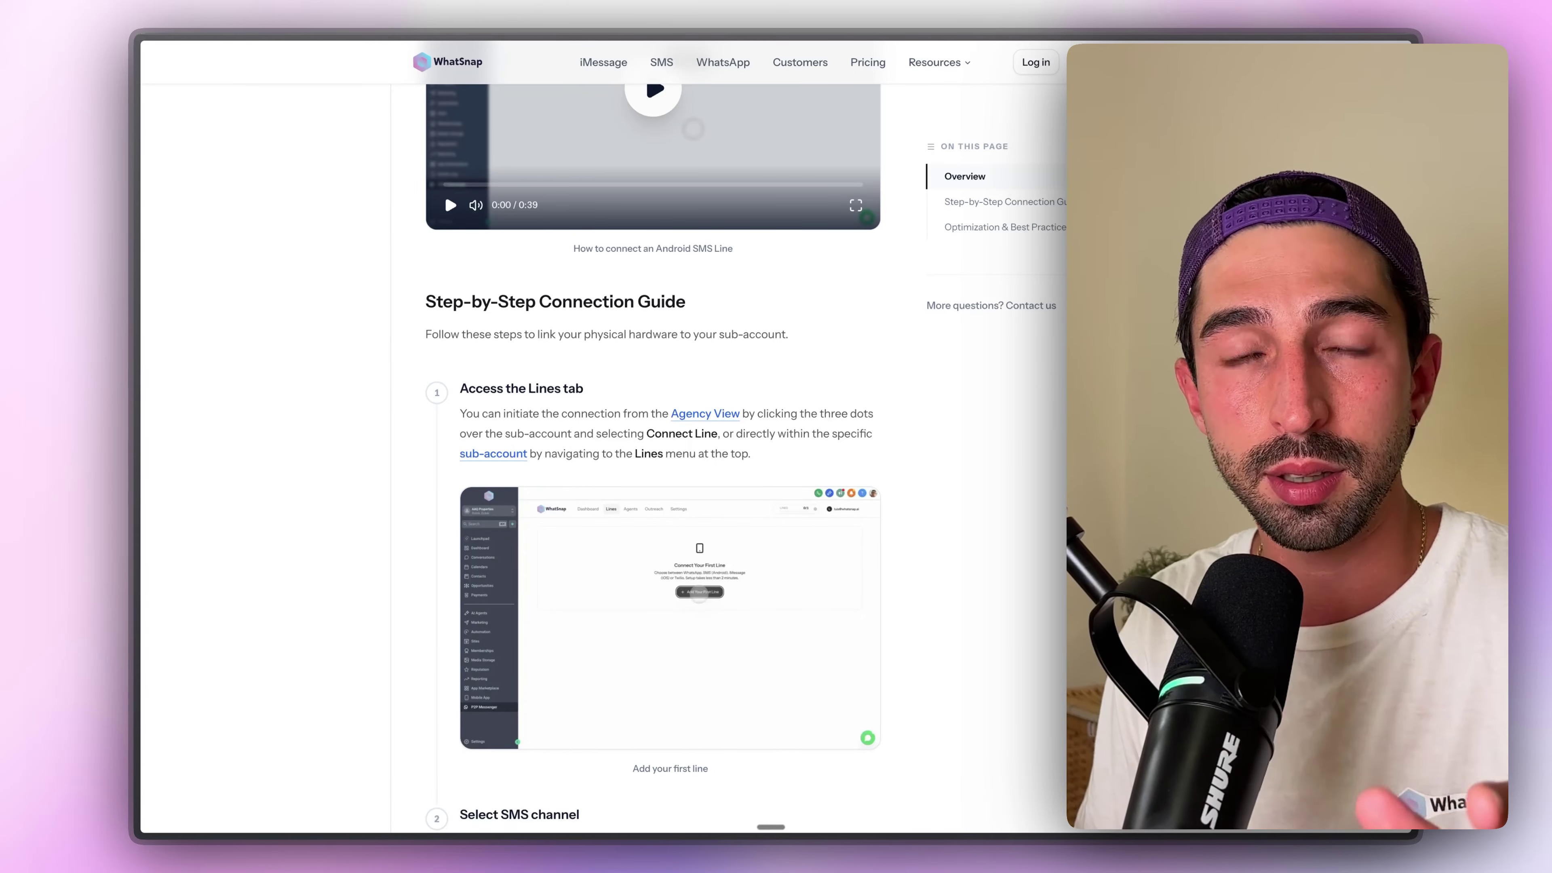
scroll(737, 439, "down", 20)
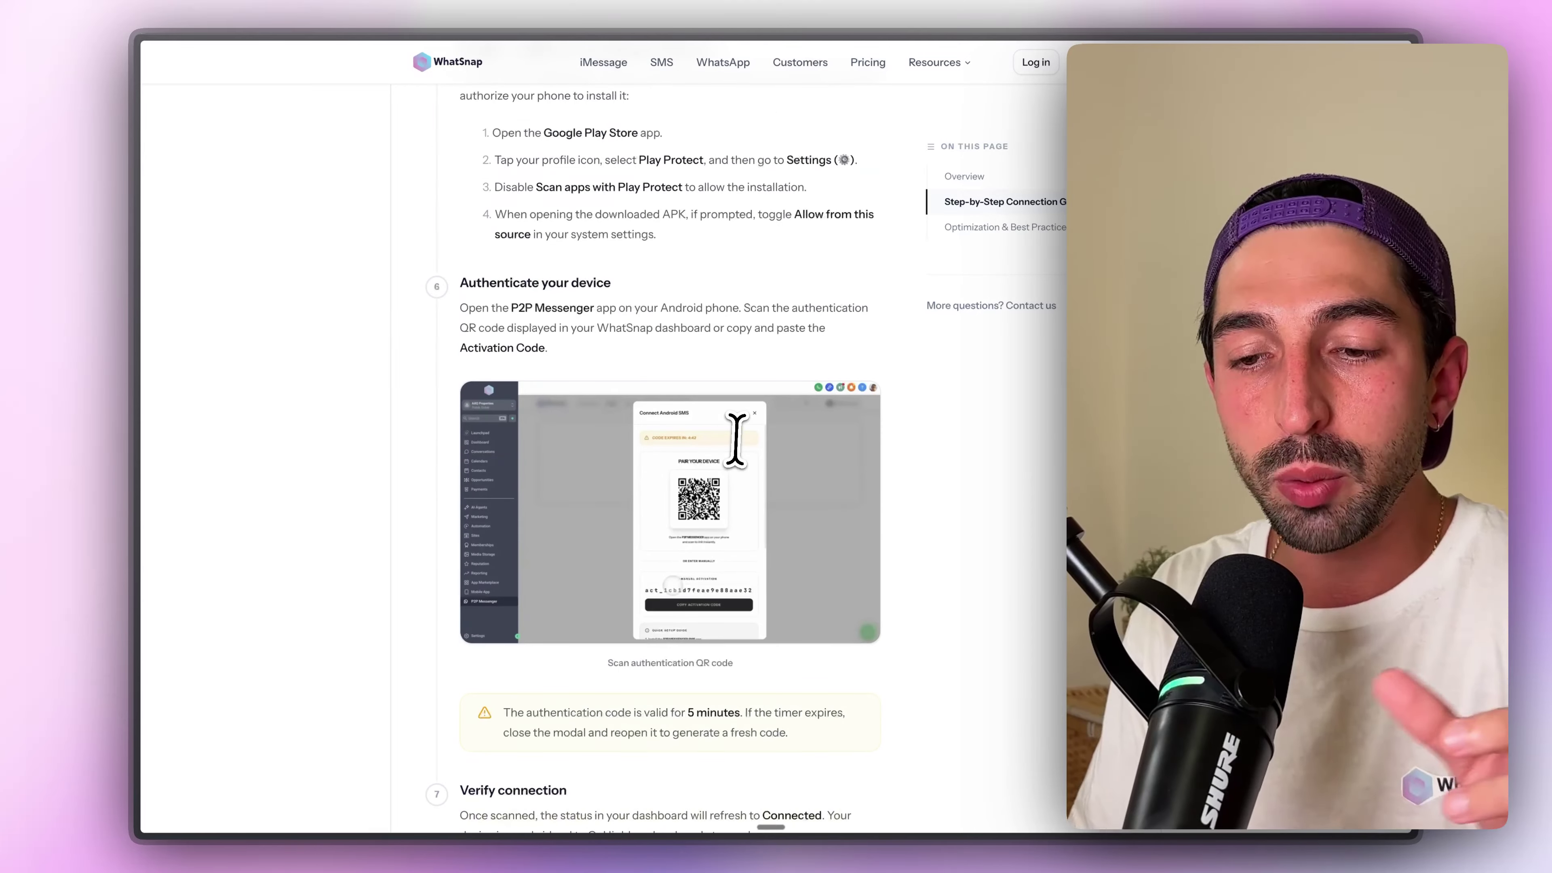
scroll(736, 439, "down", 3)
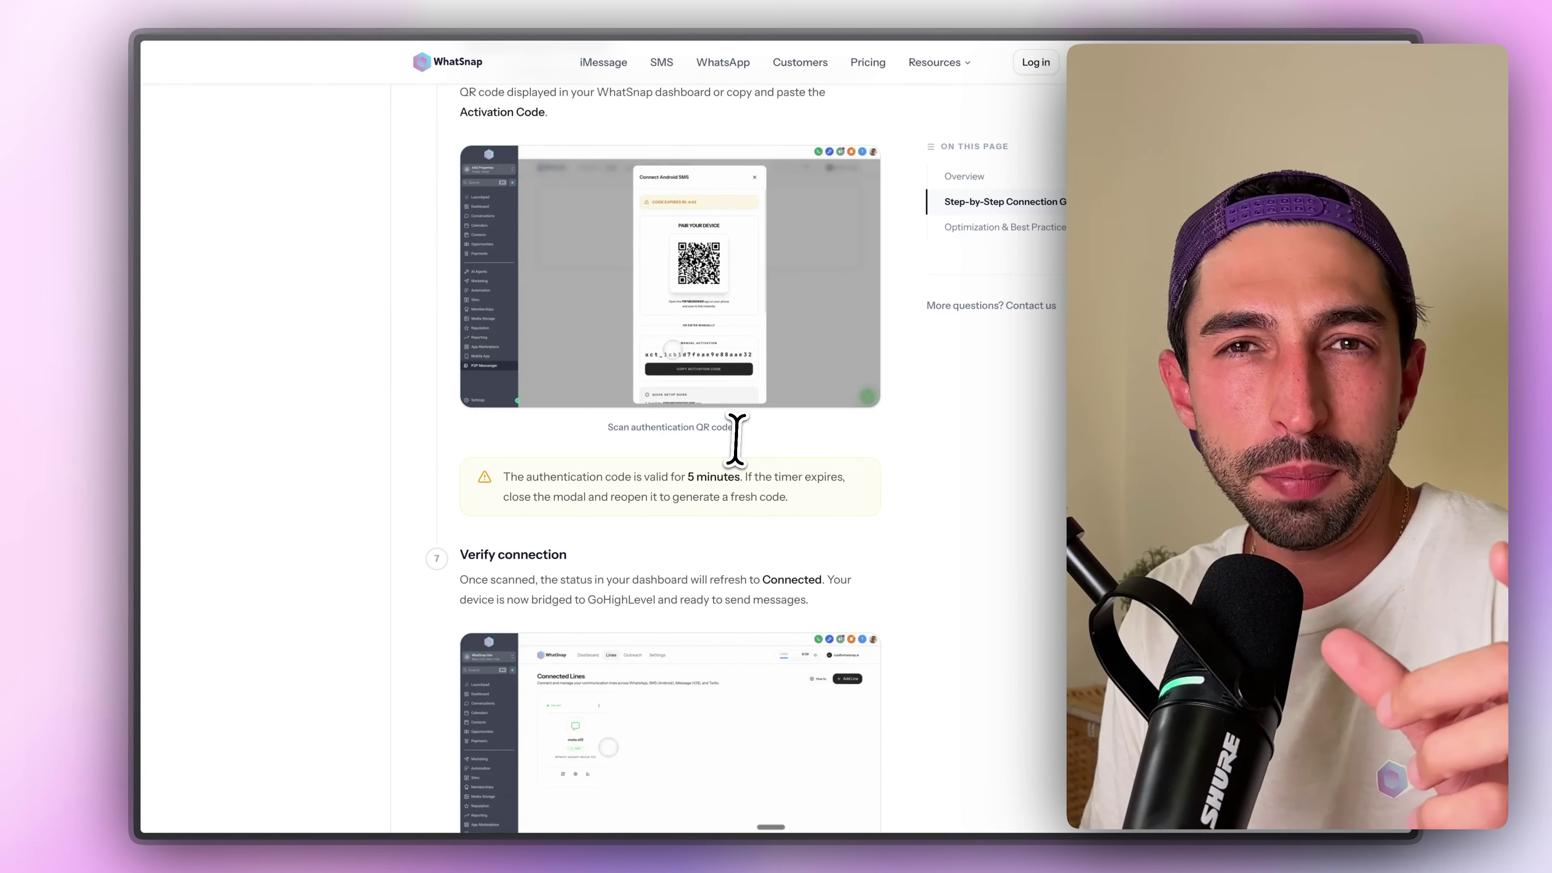
scroll(737, 439, "down", 8)
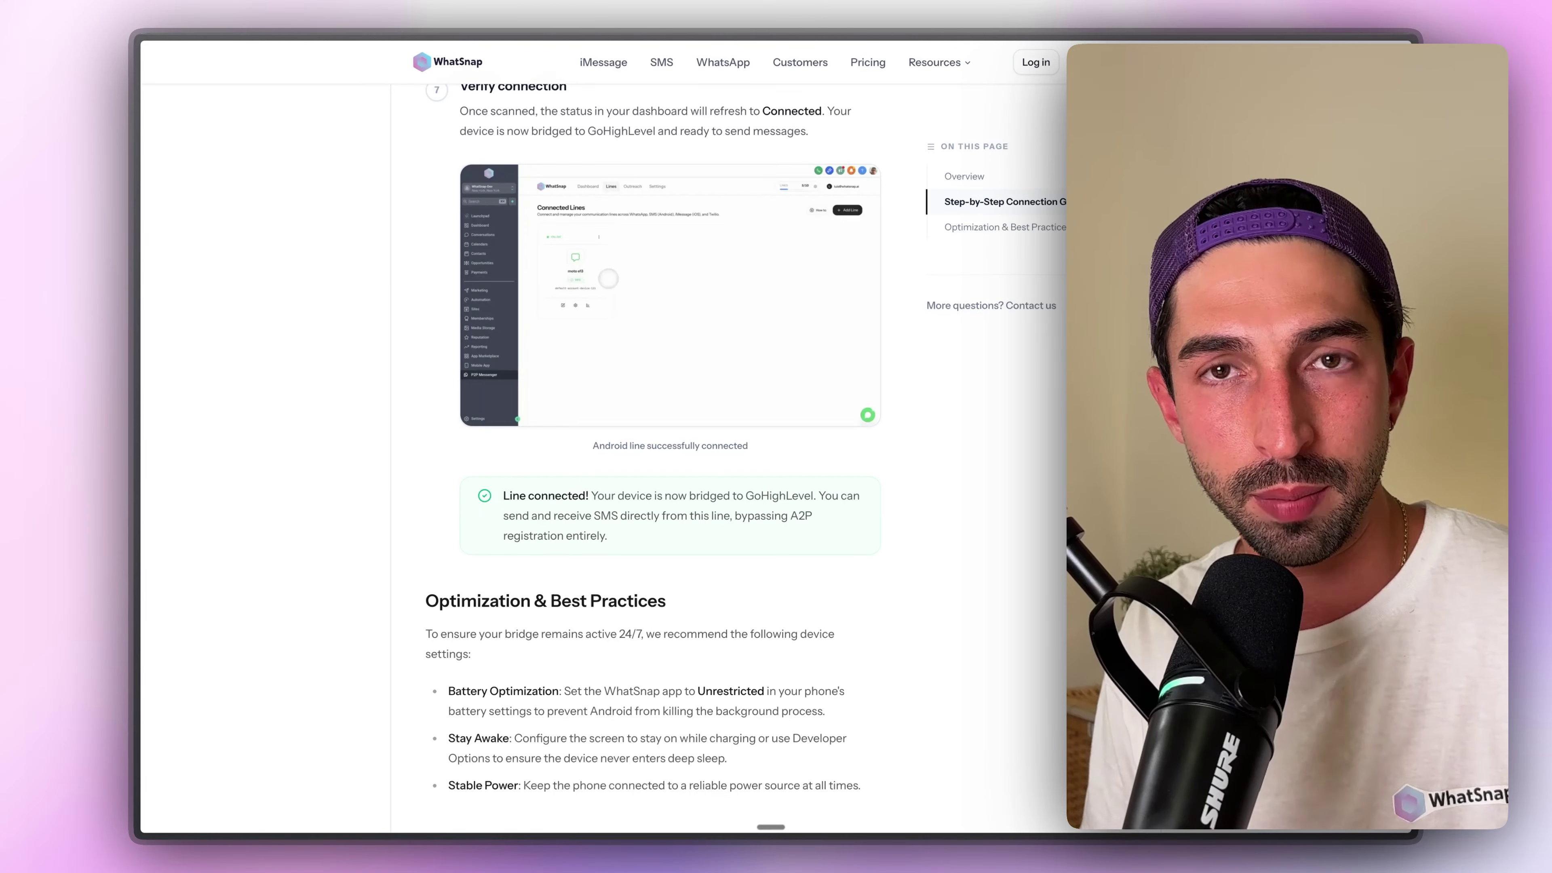
scroll(737, 439, "down", 7)
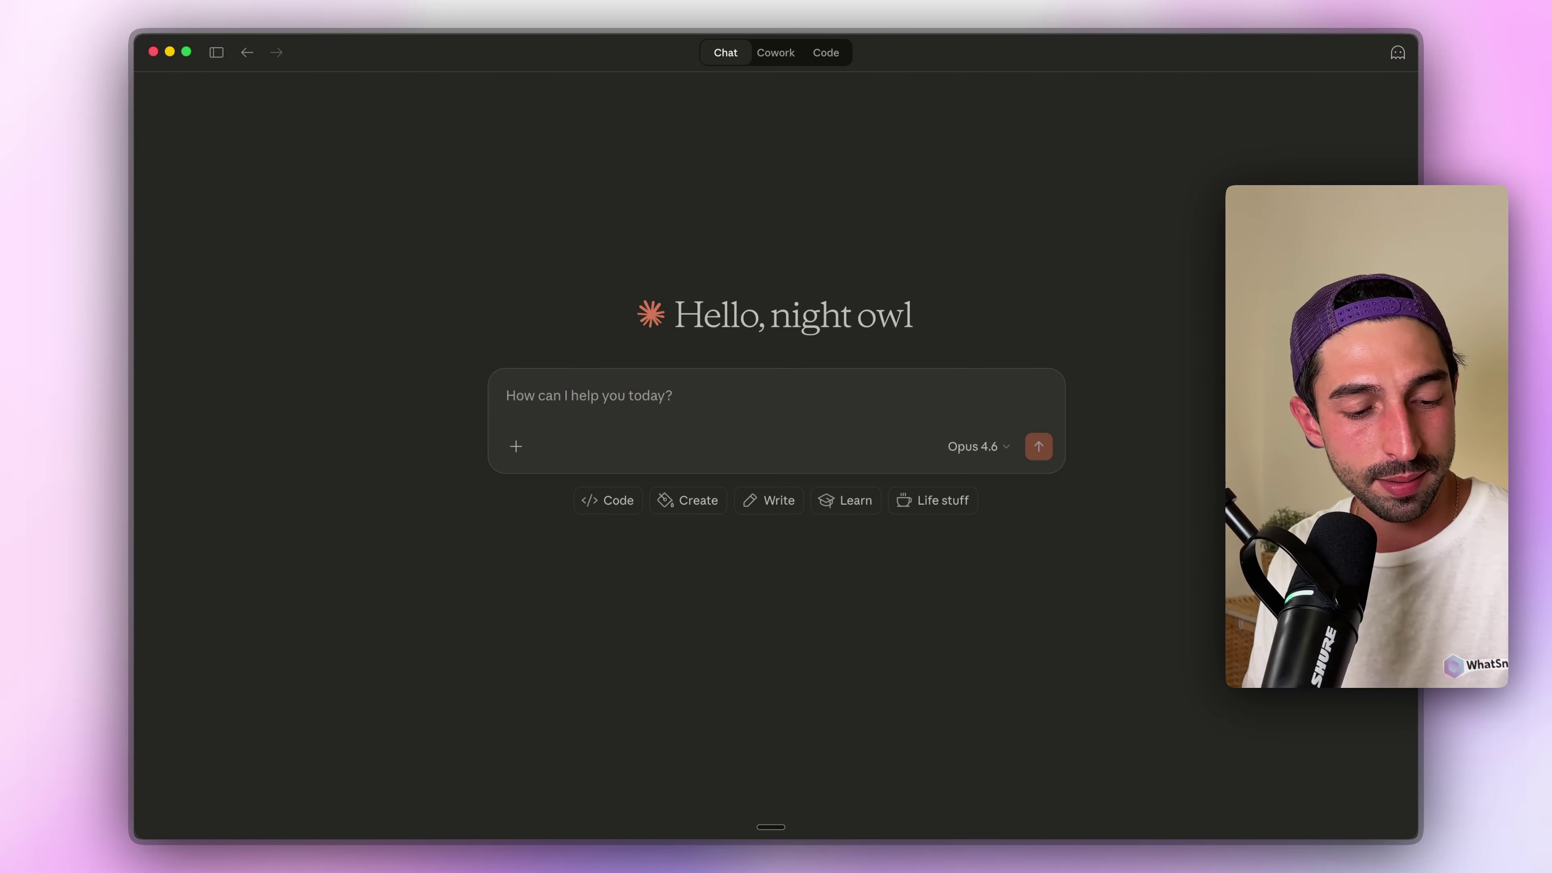
mouse_move(132, 565)
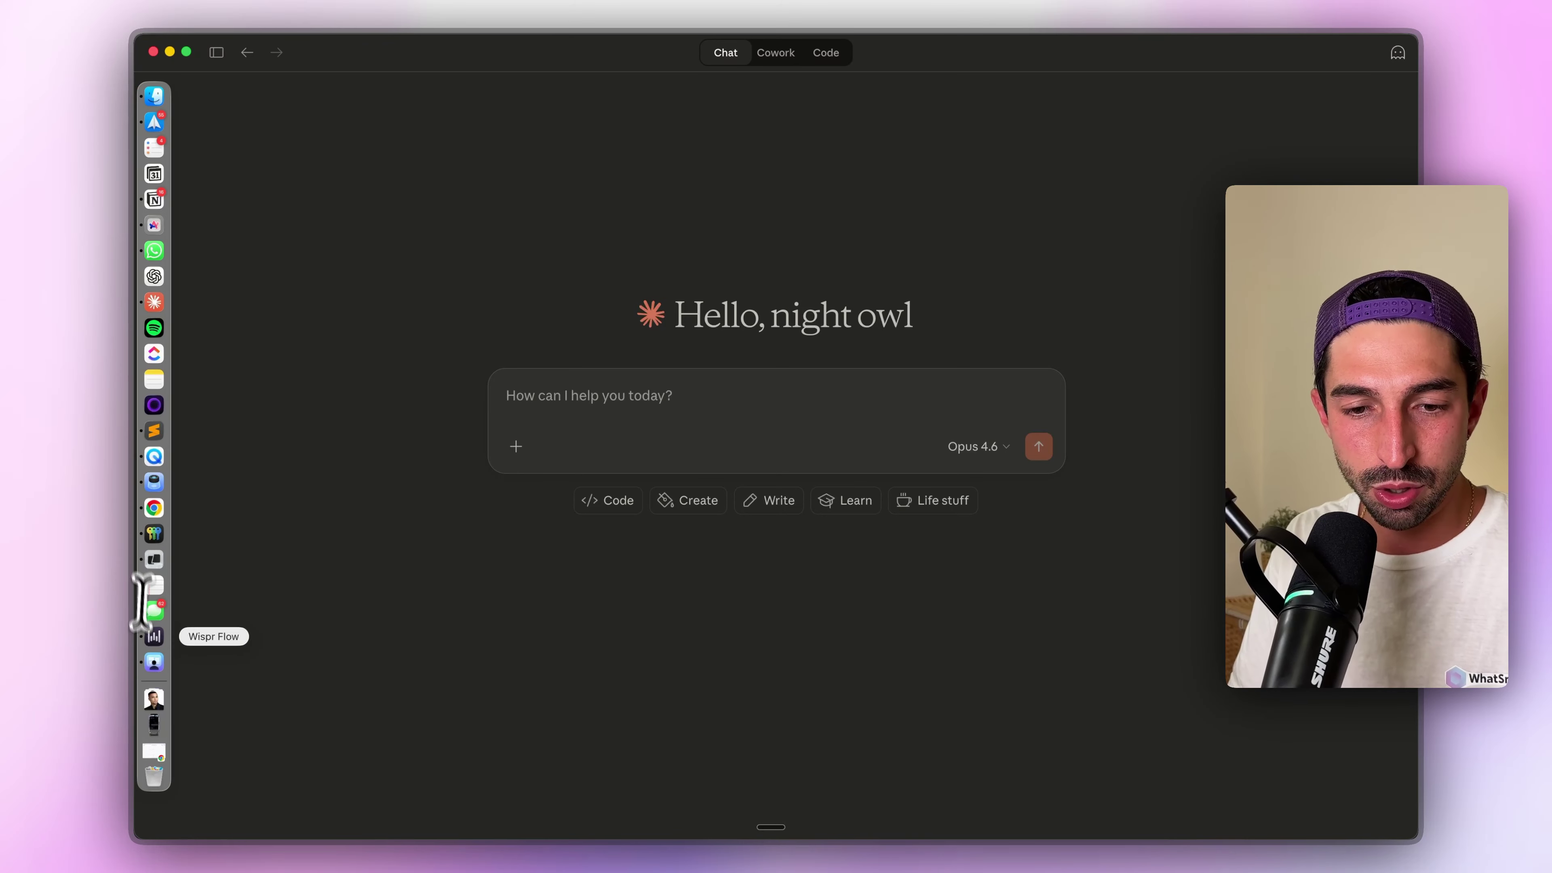
key("super+Tab")
key("super+Tab")
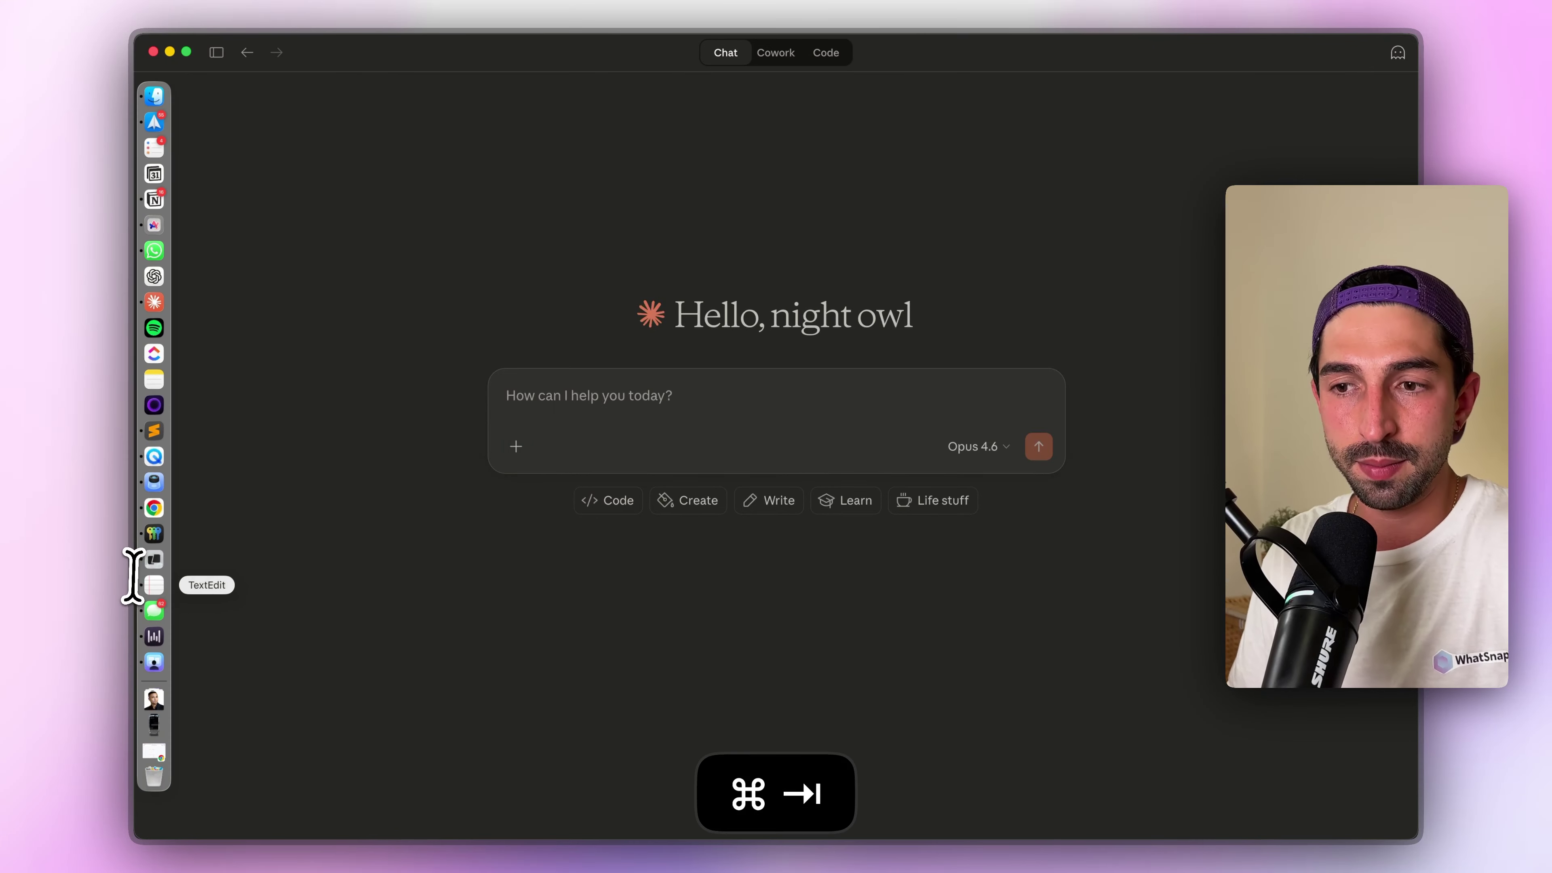
key("super+Escape")
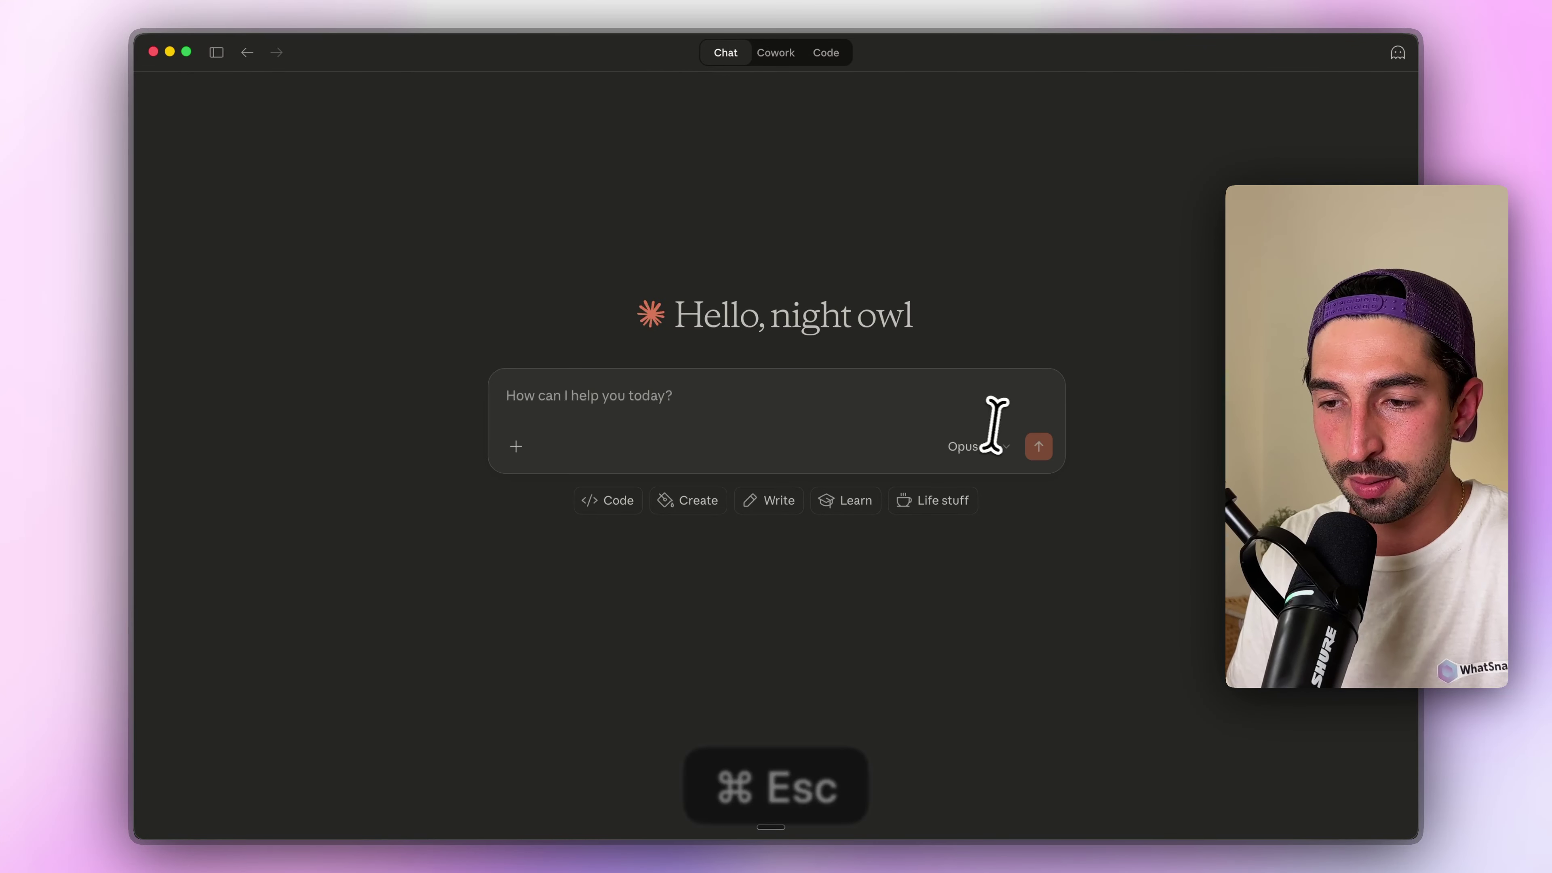
Switch to the Warp terminal and rerun the scrcpy command from the history to mirror the Android phone
key("super+Tab")
key("super+Tab")
key("super+Tab")
key("super+Tab")
key("Up")
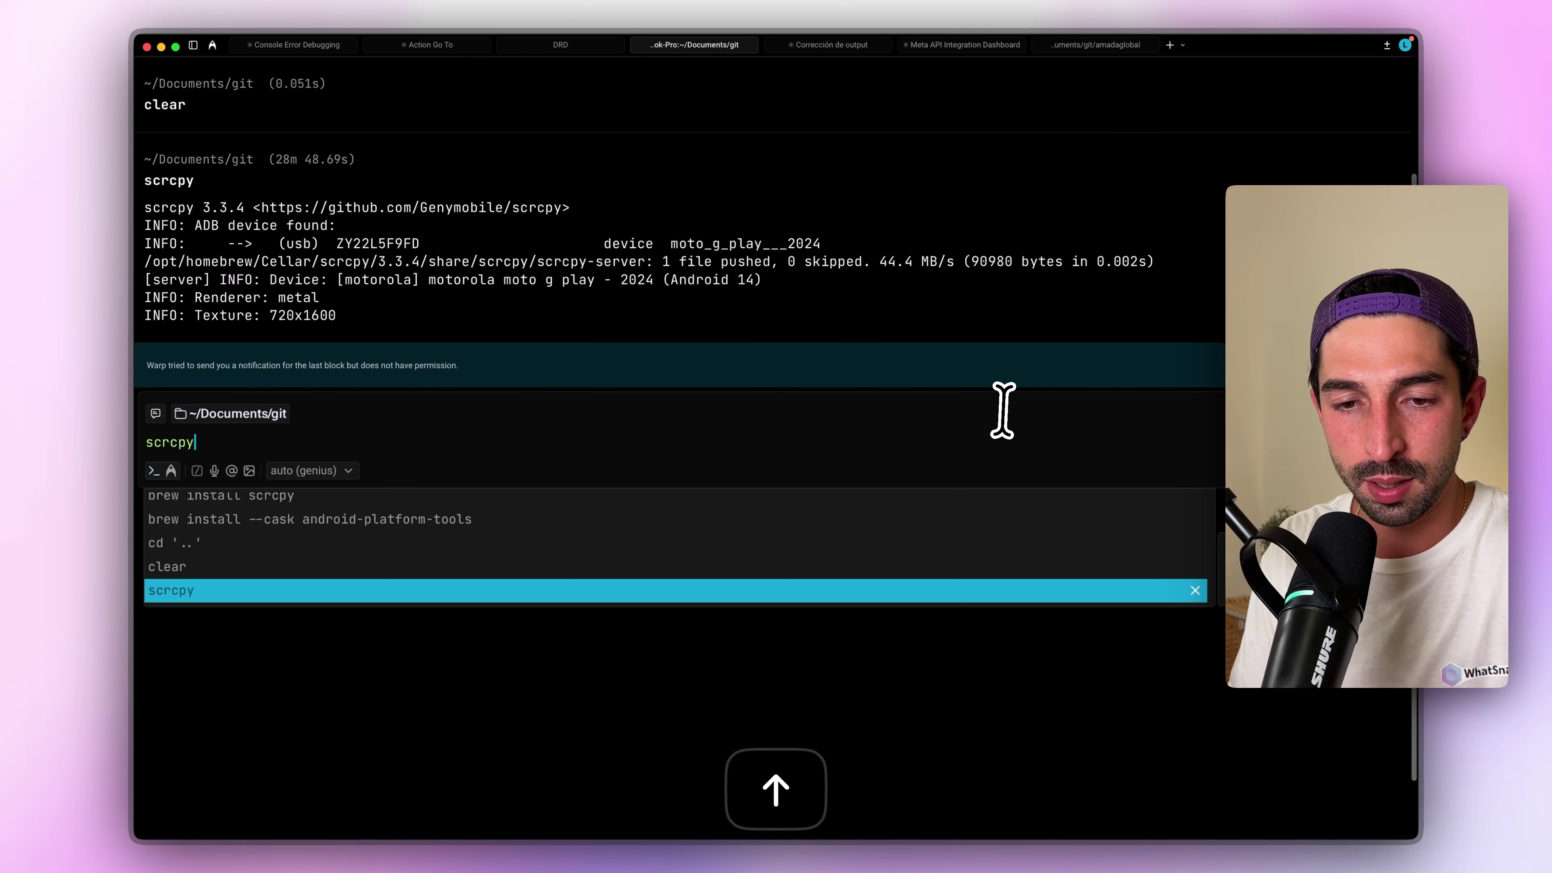
key("Return")
Bring the mirrored moto g play phone window to the front
key("super+Tab")
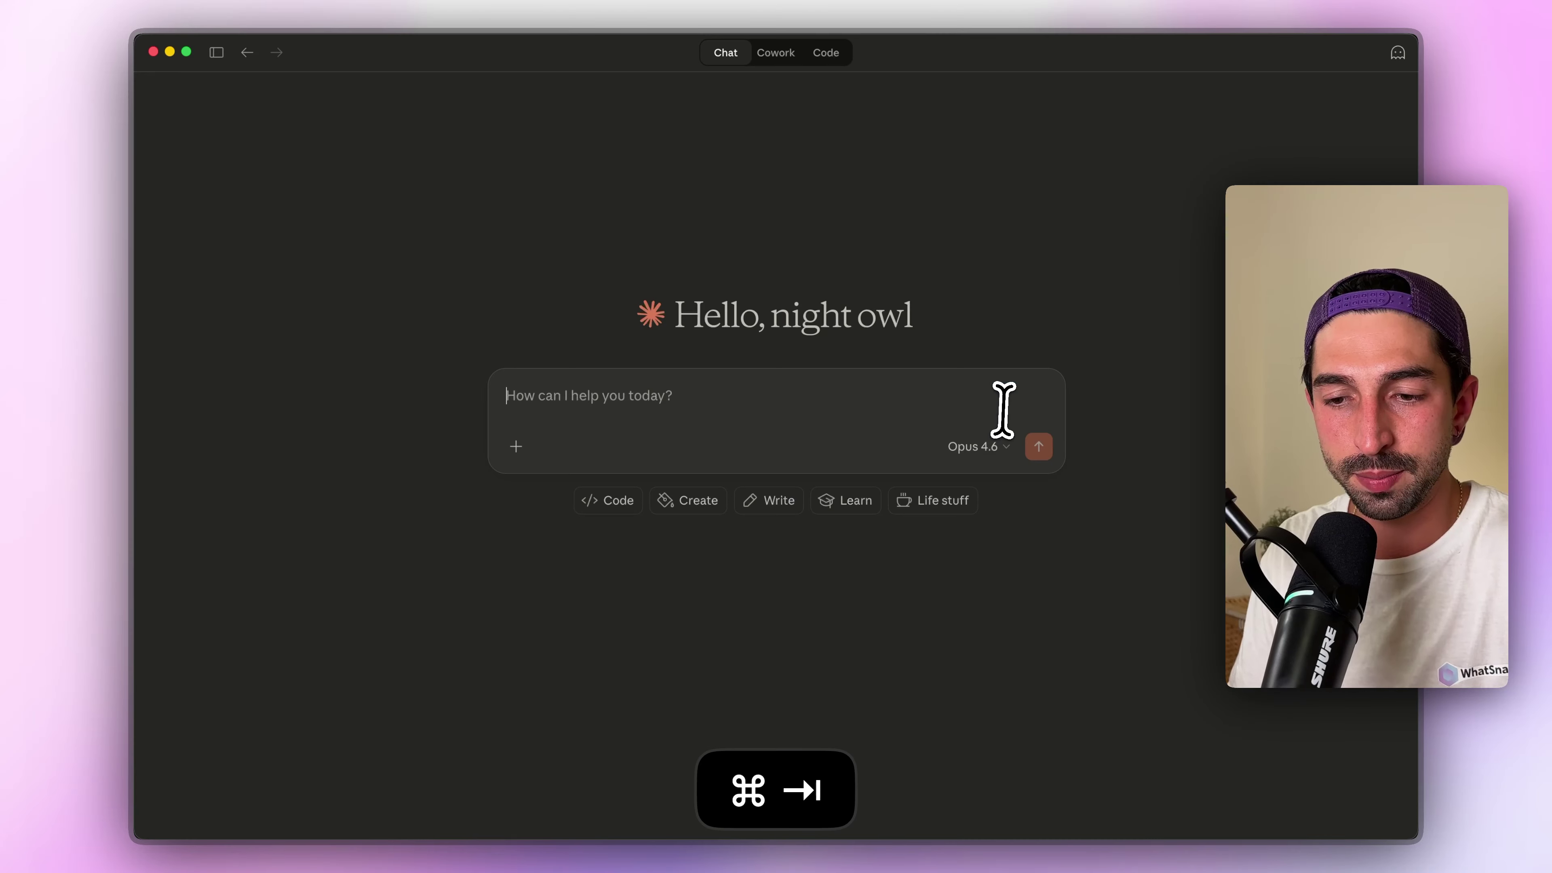
key("super+Tab")
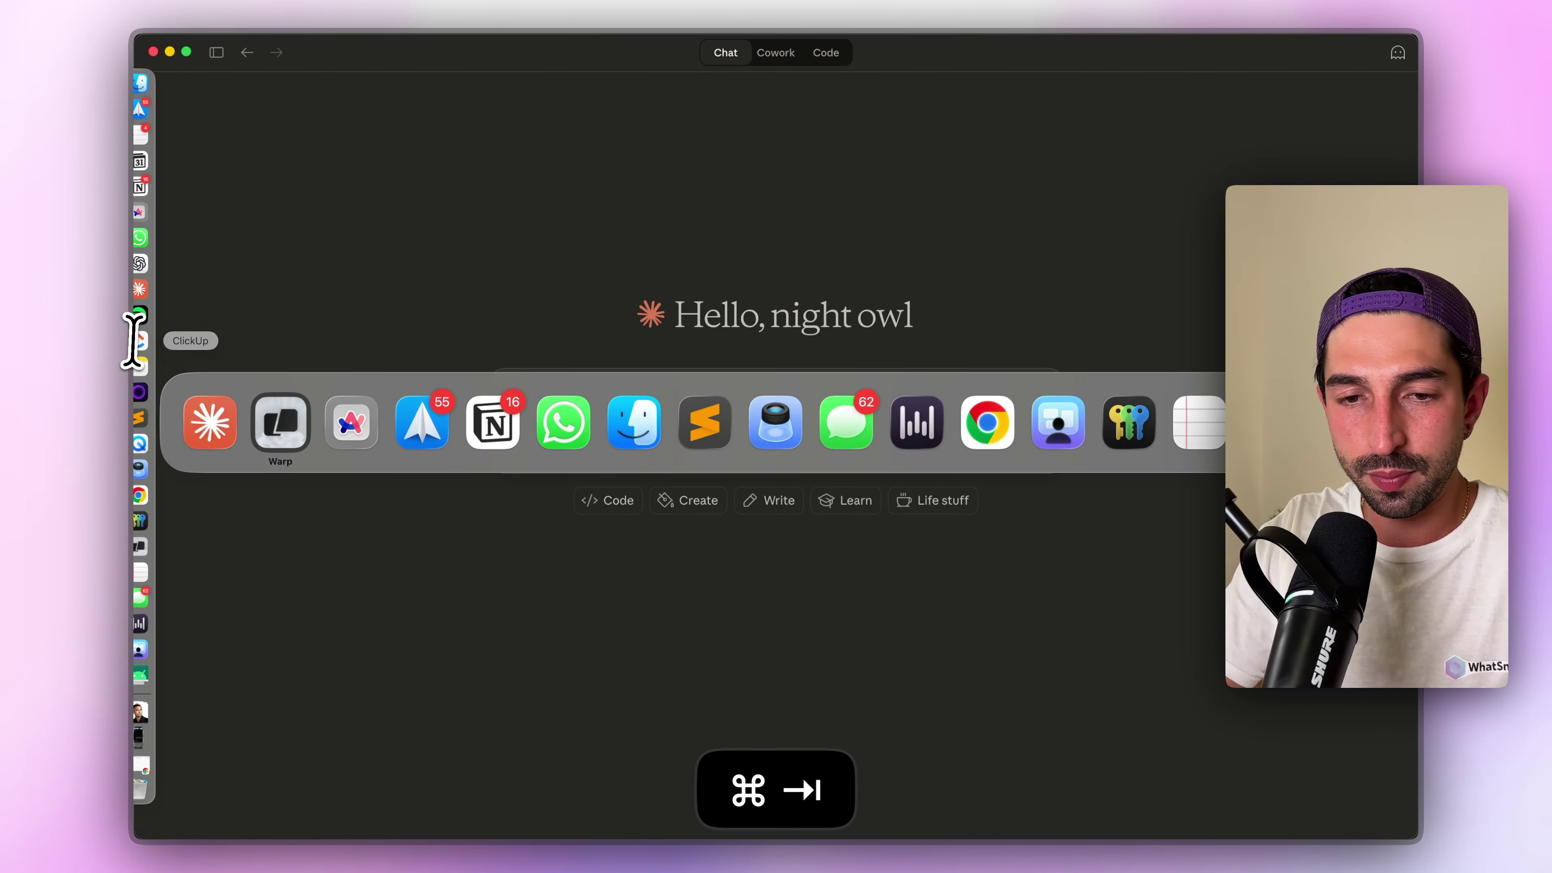
key("super+Tab")
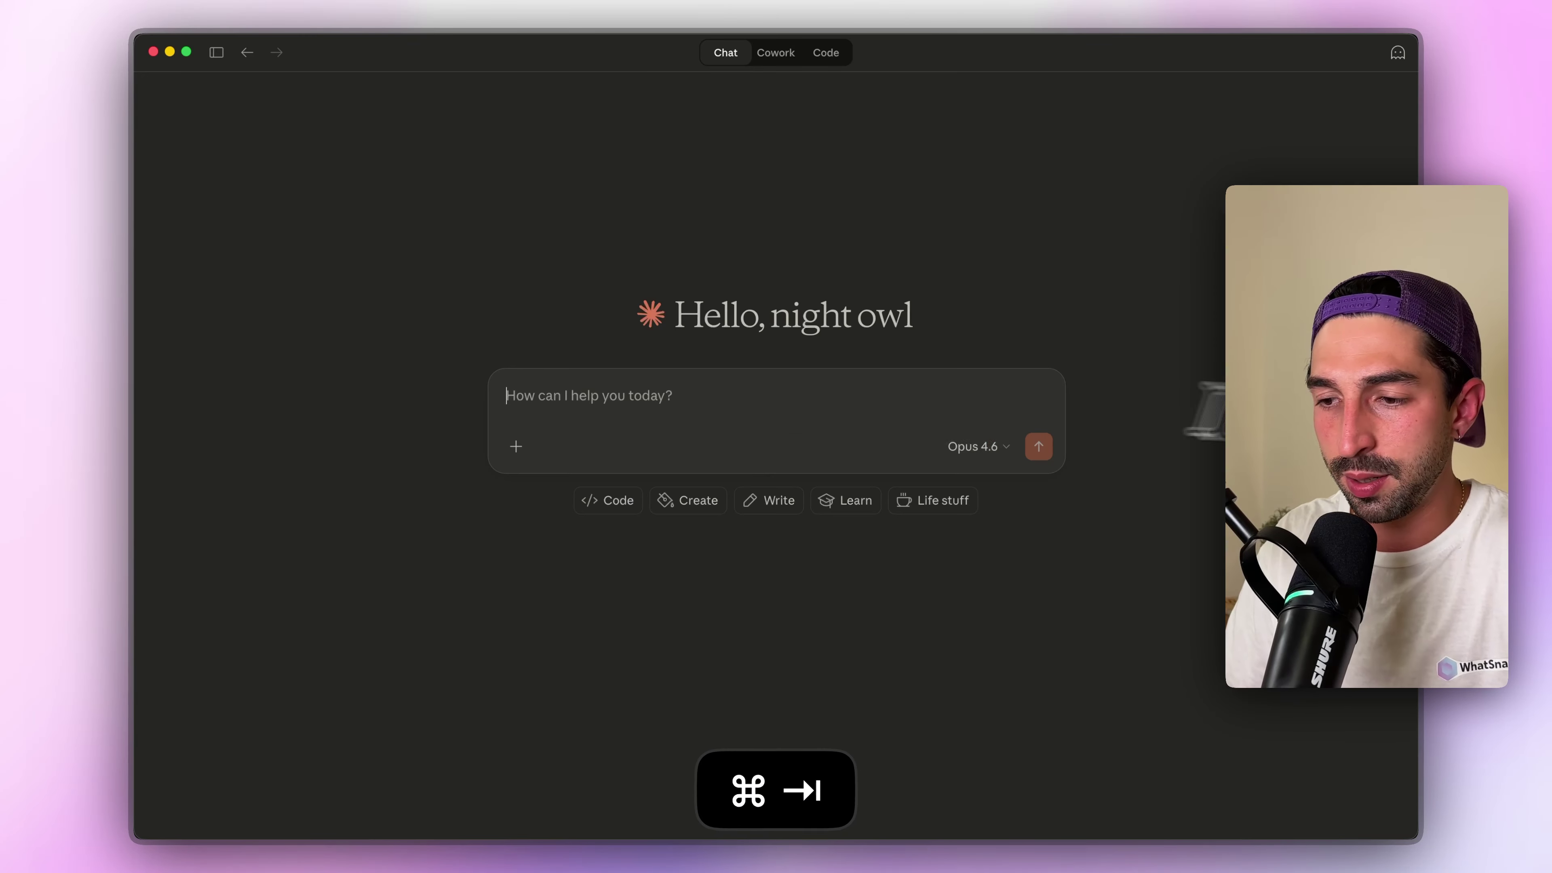
key("super+Tab")
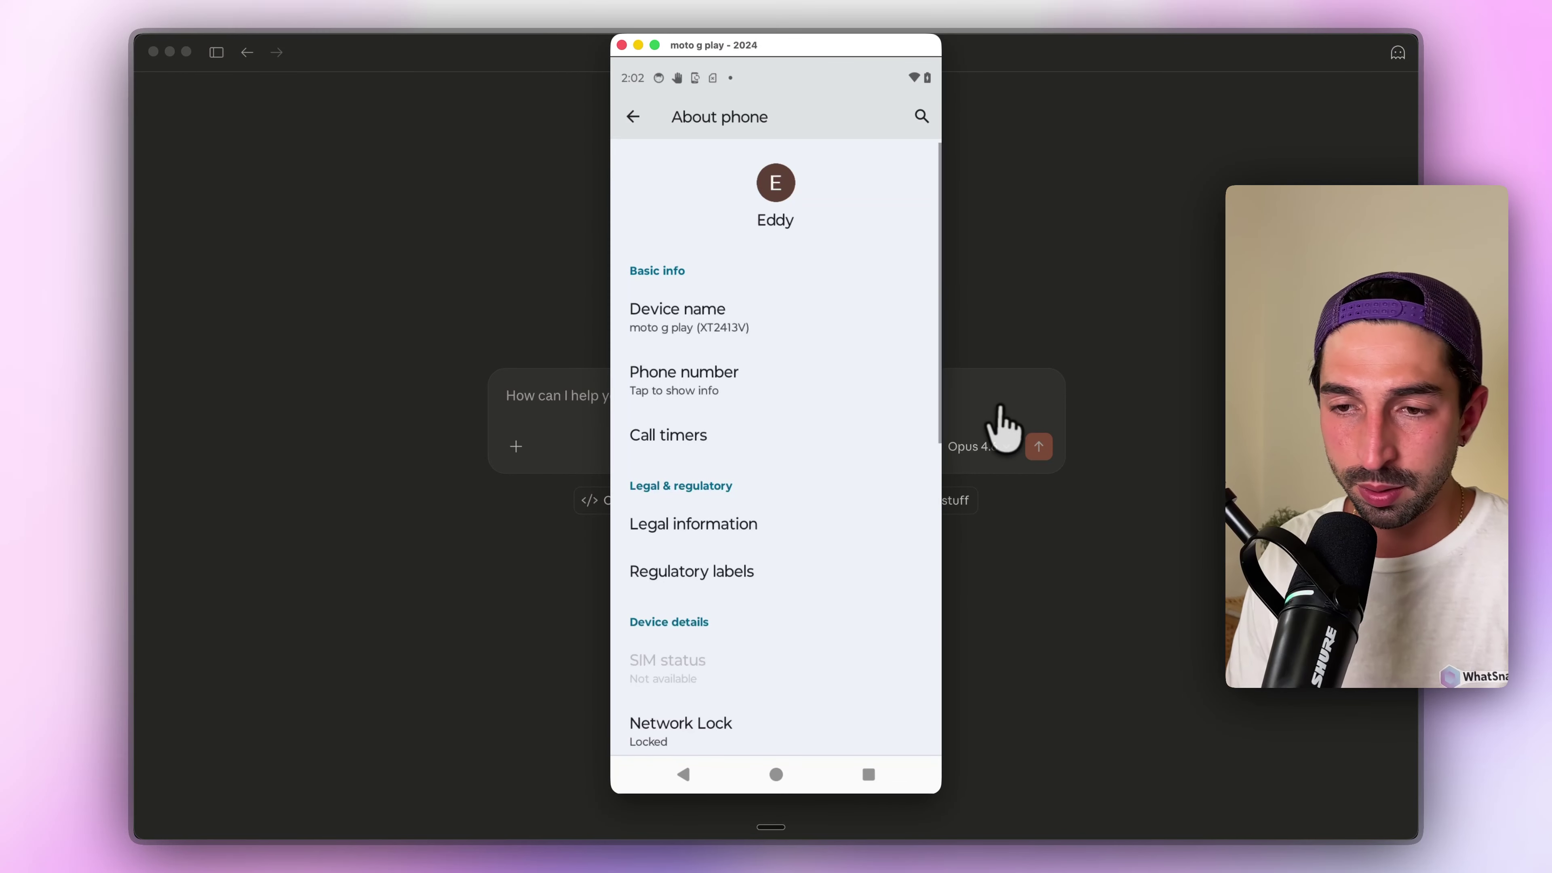
Move the mirrored moto g play window beside the Claude chat and keep it in front for reference
left_click_drag(775, 46, 1238, 53)
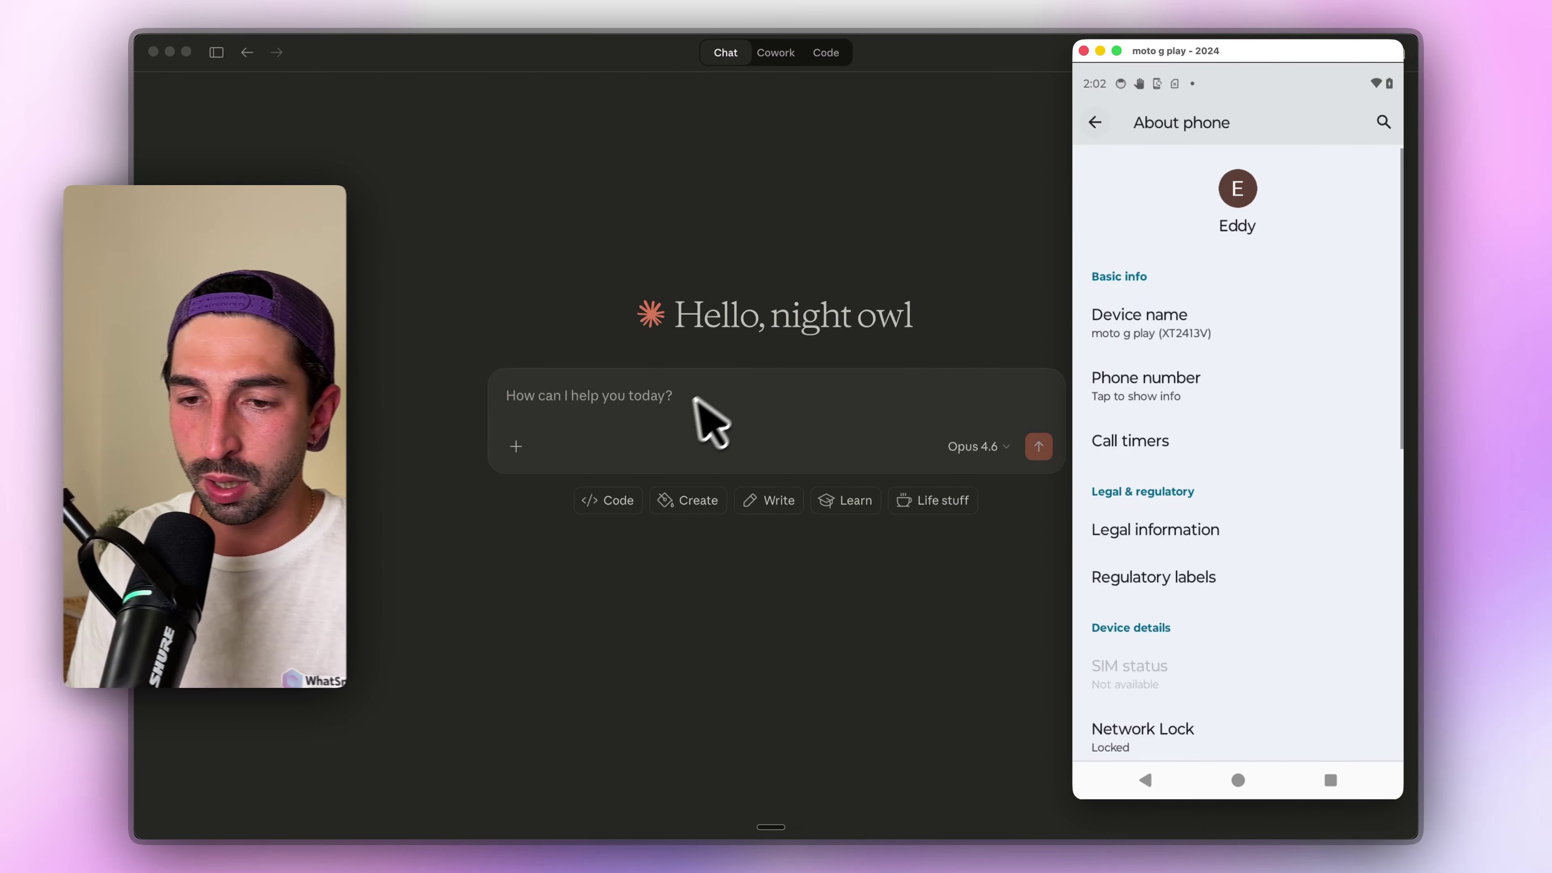
left_click(709, 391)
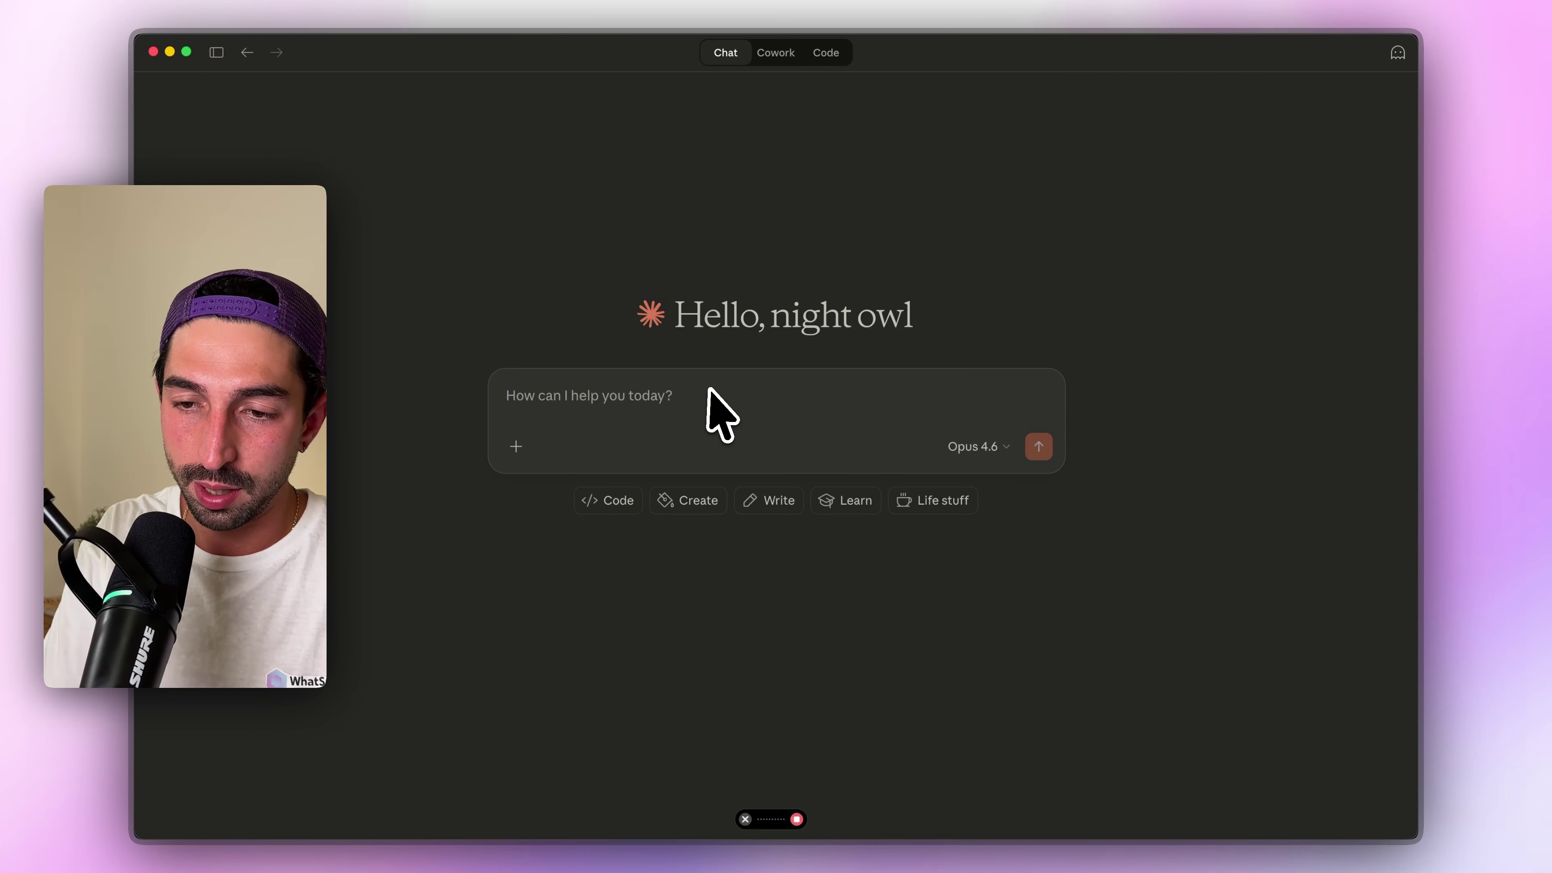
key("super+Tab")
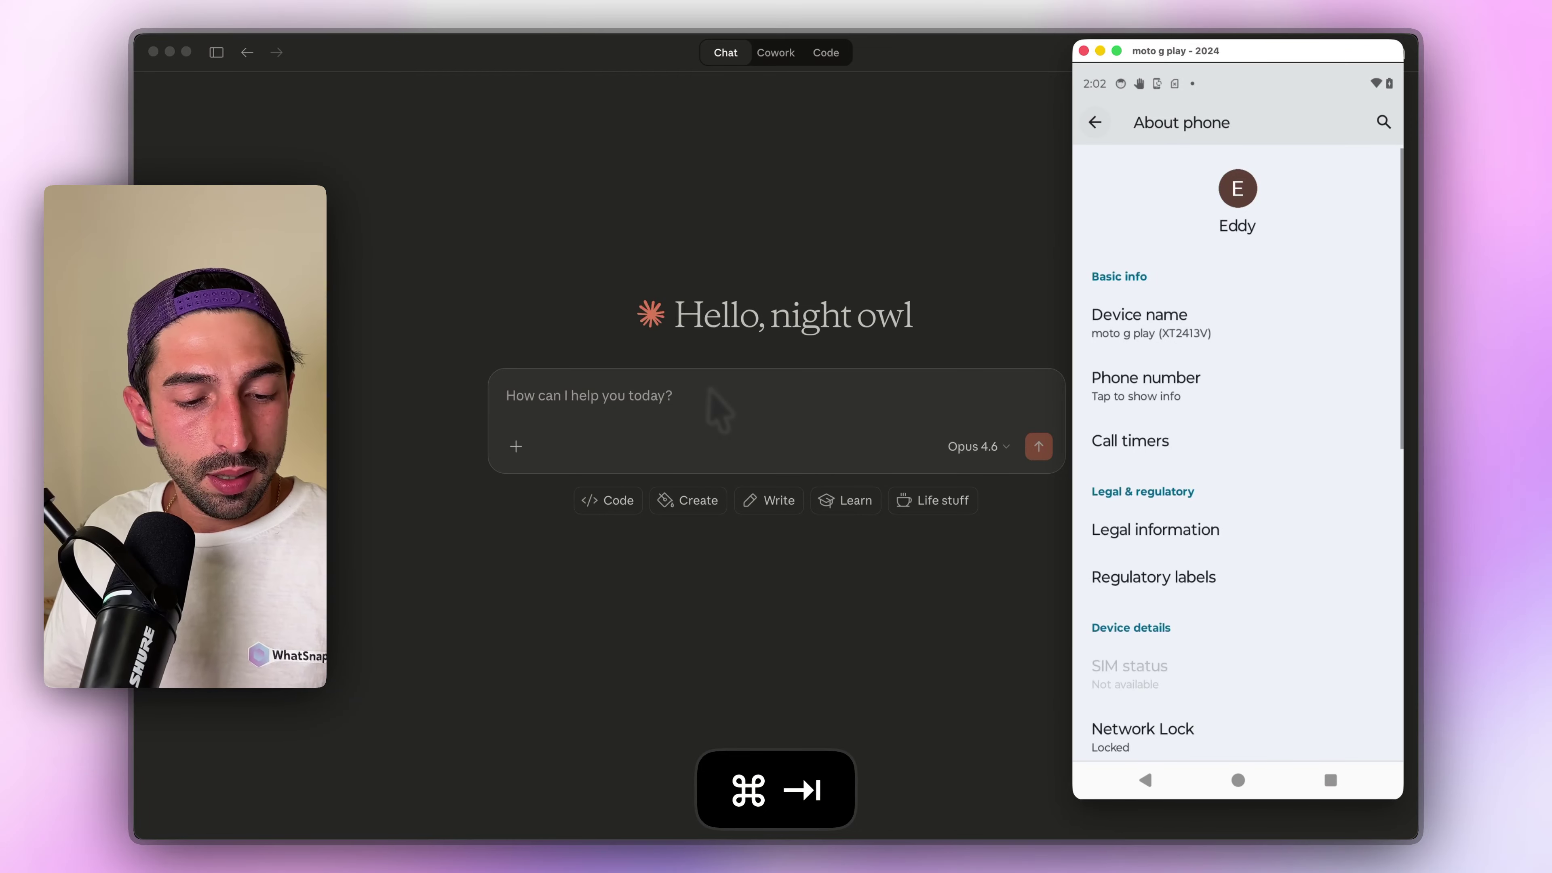
Ask Claude how to unlock developer mode on the Moto G Play XT2413B, unlimit and unrestrict battery, and leave the screen 24/7 turned on
key("fn+space")
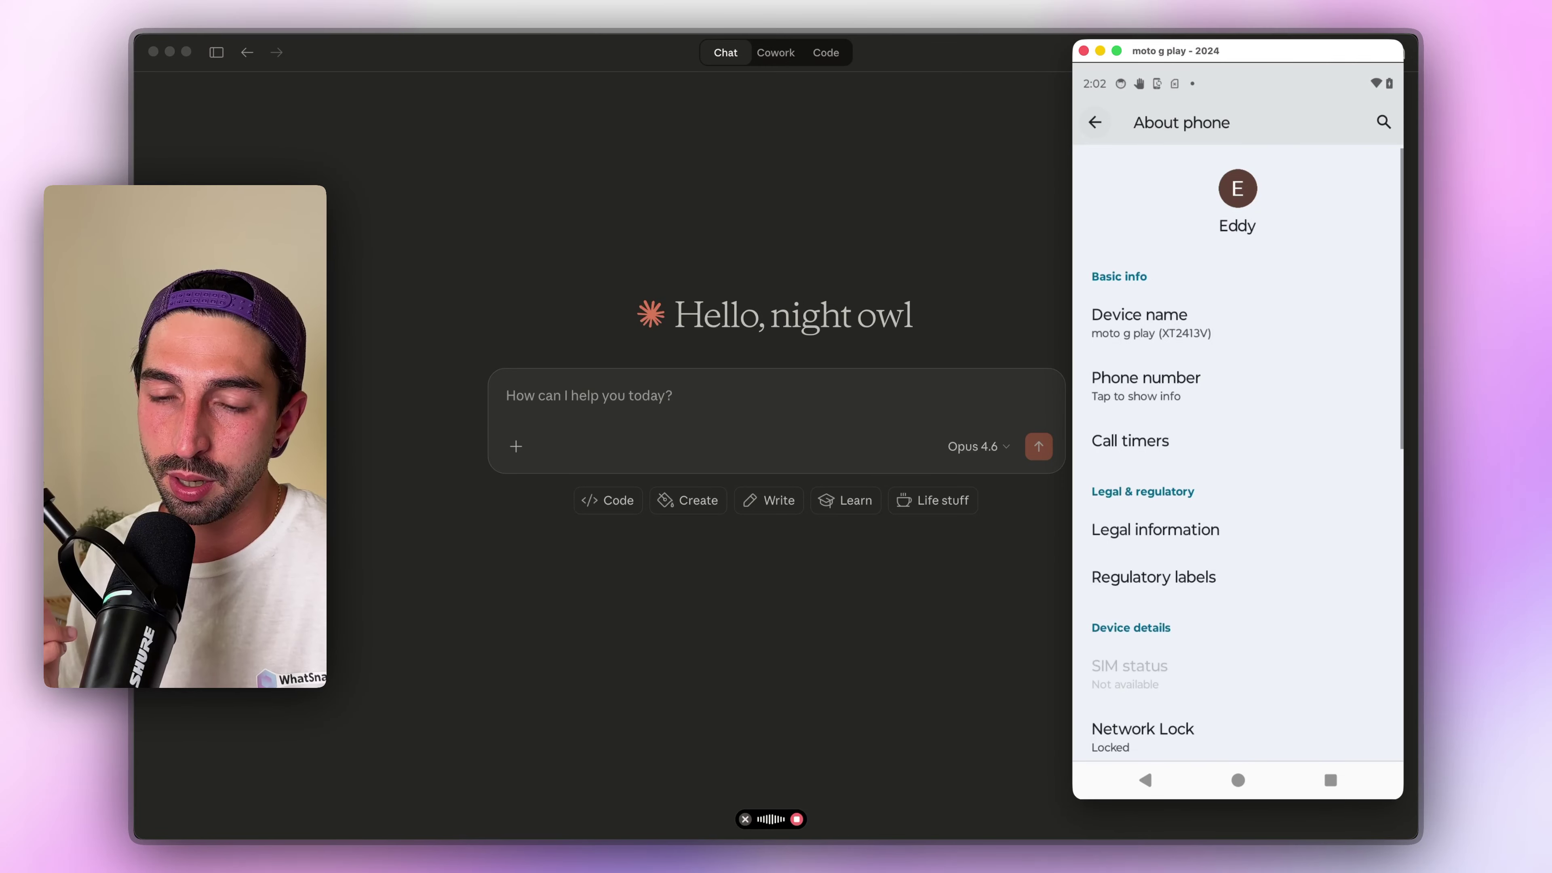
left_click(709, 389)
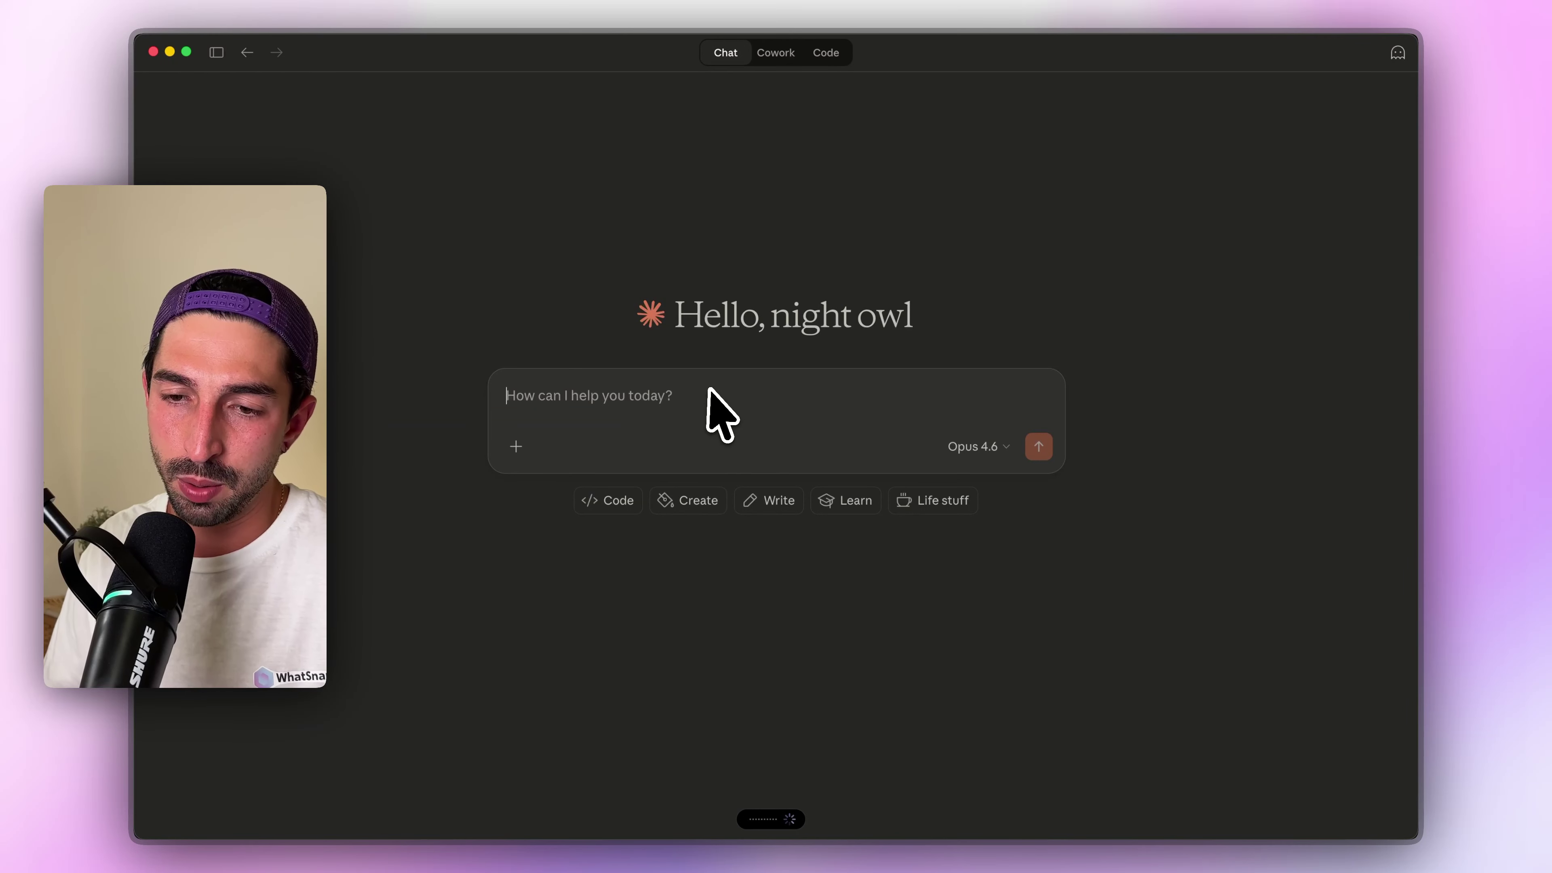
type("I need to learn, and you are teaching me how to: unlock developer mode on my Moto G Play XT2413B unlimit and unrestrict battery leave the screen 24/7 turned on")
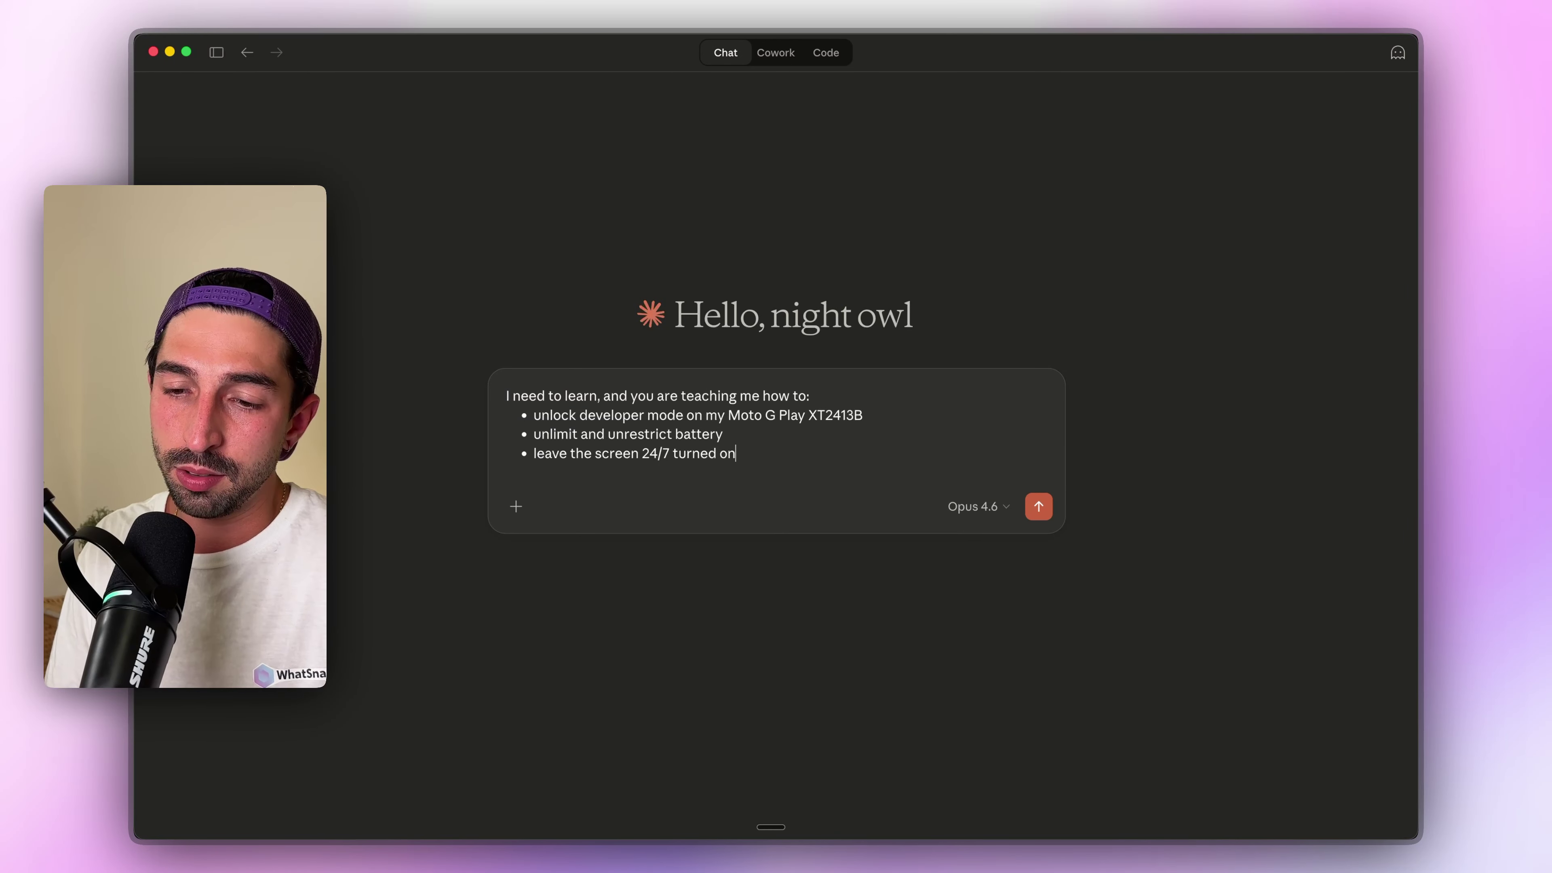
key("Return")
Return to the mirrored phone and try to enable developer mode by tapping Build number in About phone seven times
key("super+Tab")
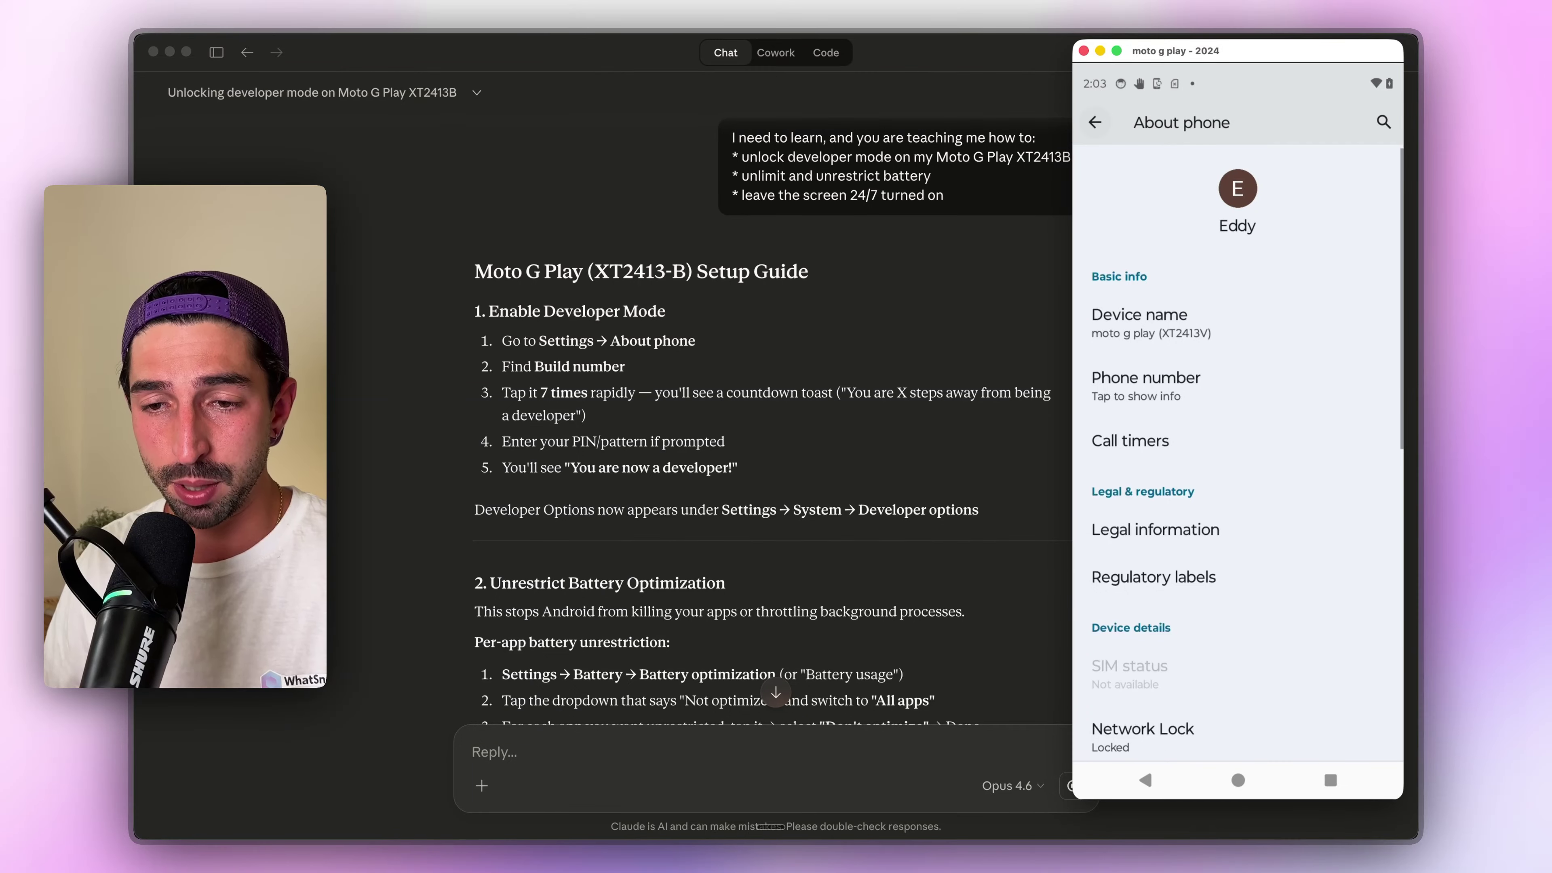
scroll(1238, 452, "down", 10)
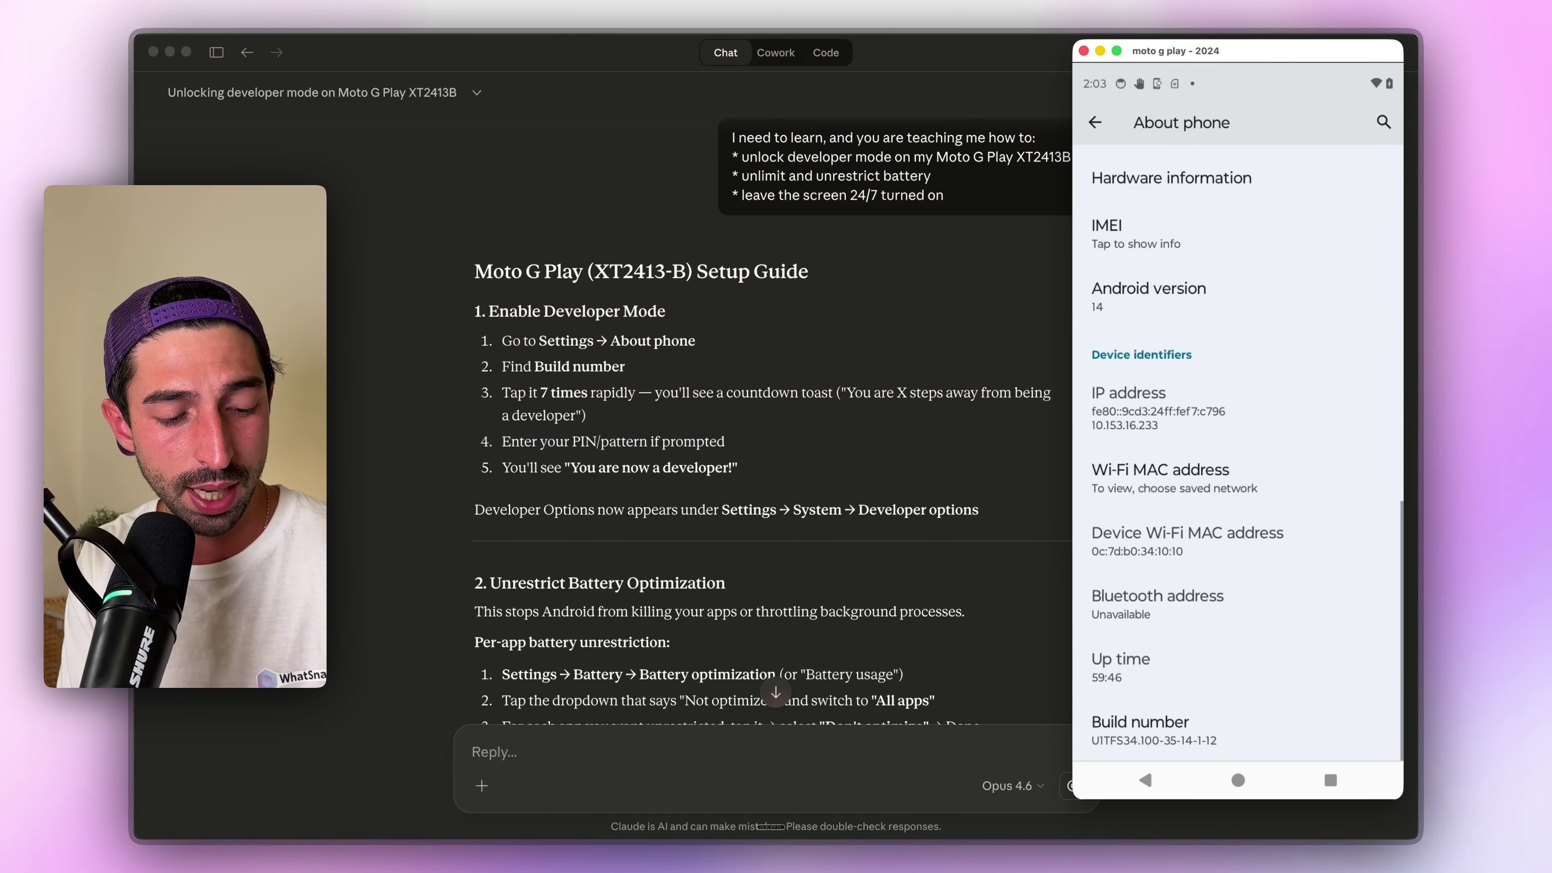
left_click(1238, 731)
left_click(1238, 731)
left_click(1238, 732)
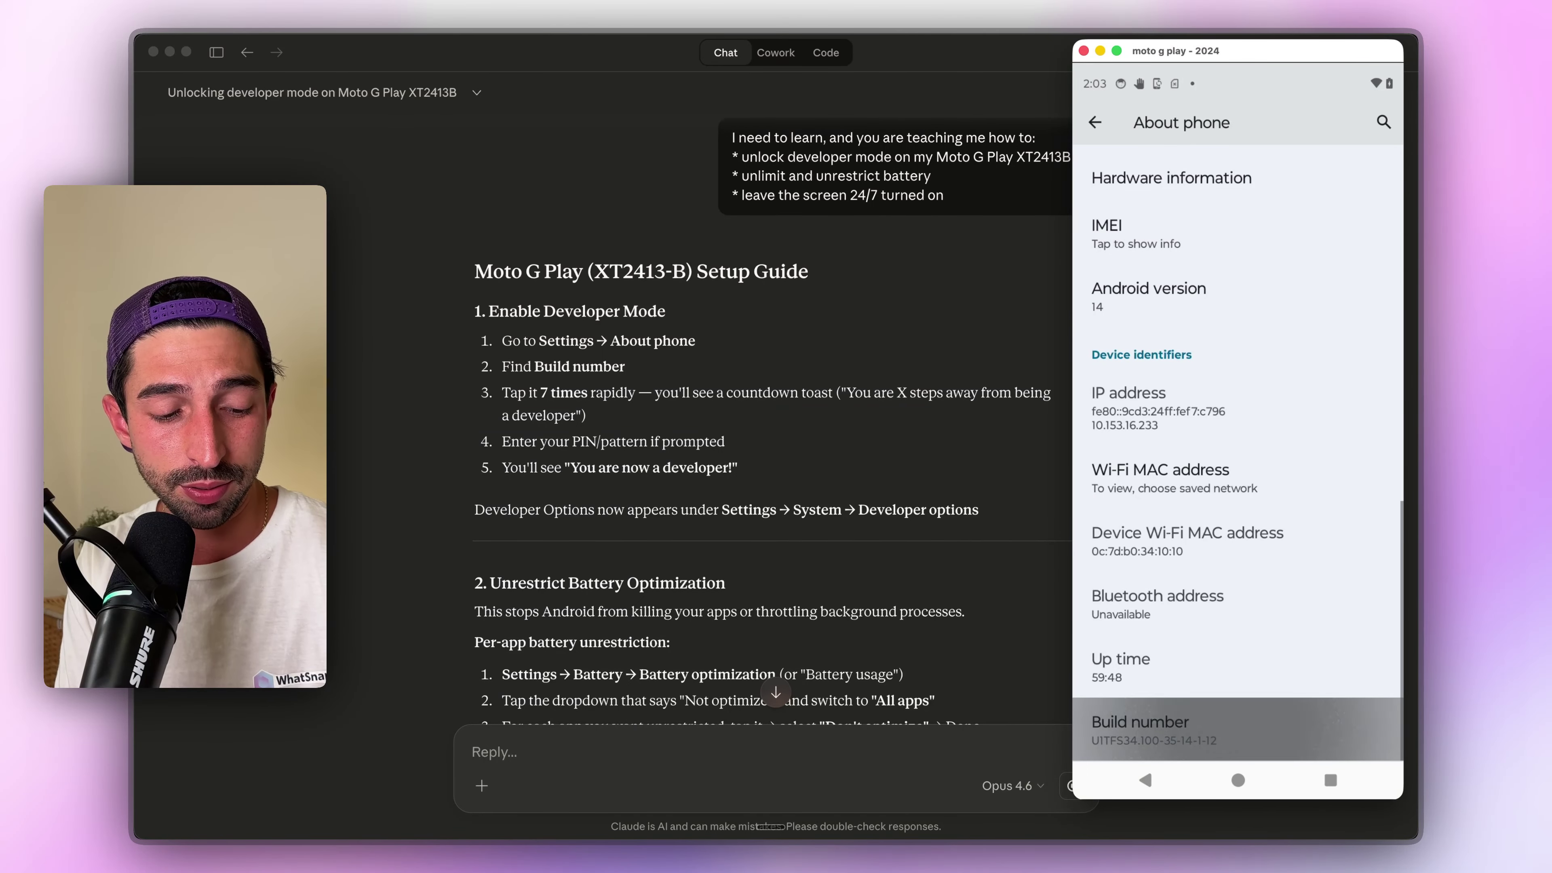
left_click(1238, 731)
left_click(1238, 732)
left_click(1239, 731)
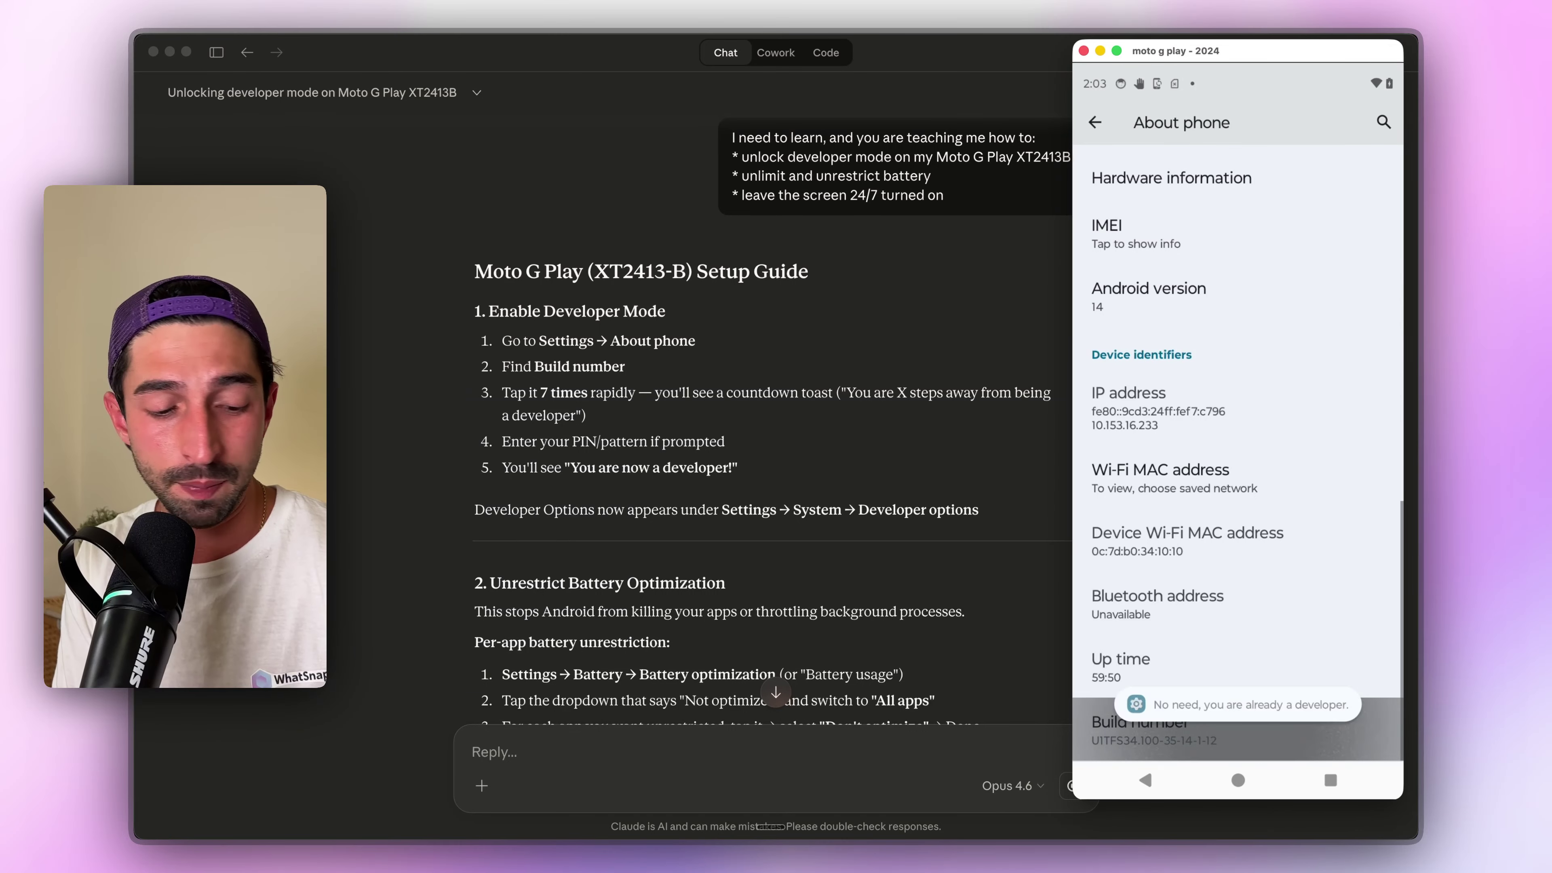
left_click(1238, 732)
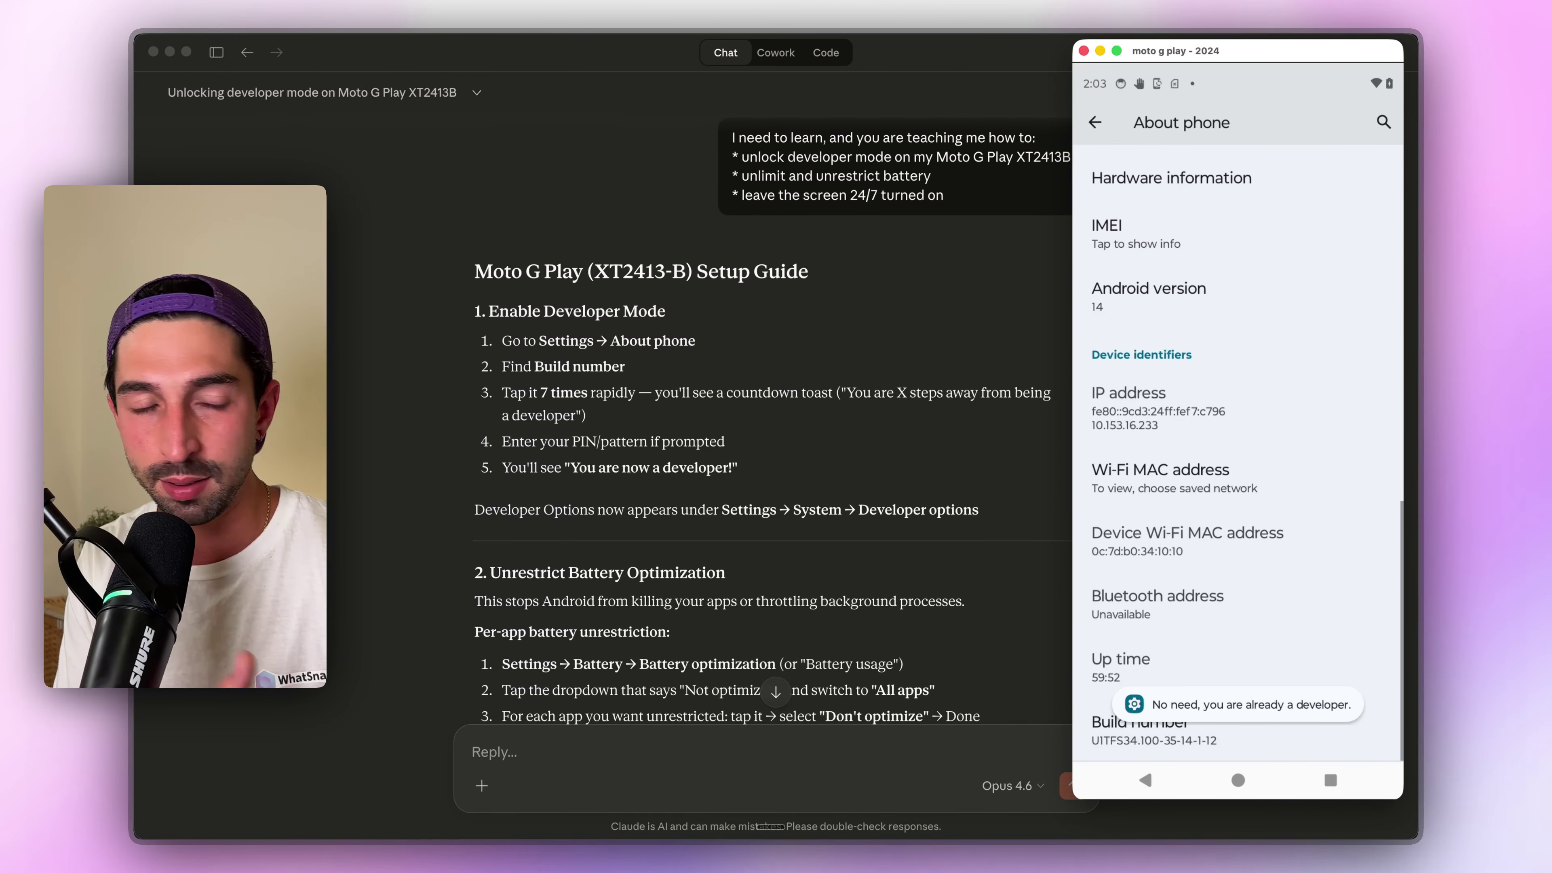
Open the phone's Battery settings and review Claude's instructions on battery optimization, developer options and keeping the screen on
left_click(1145, 780)
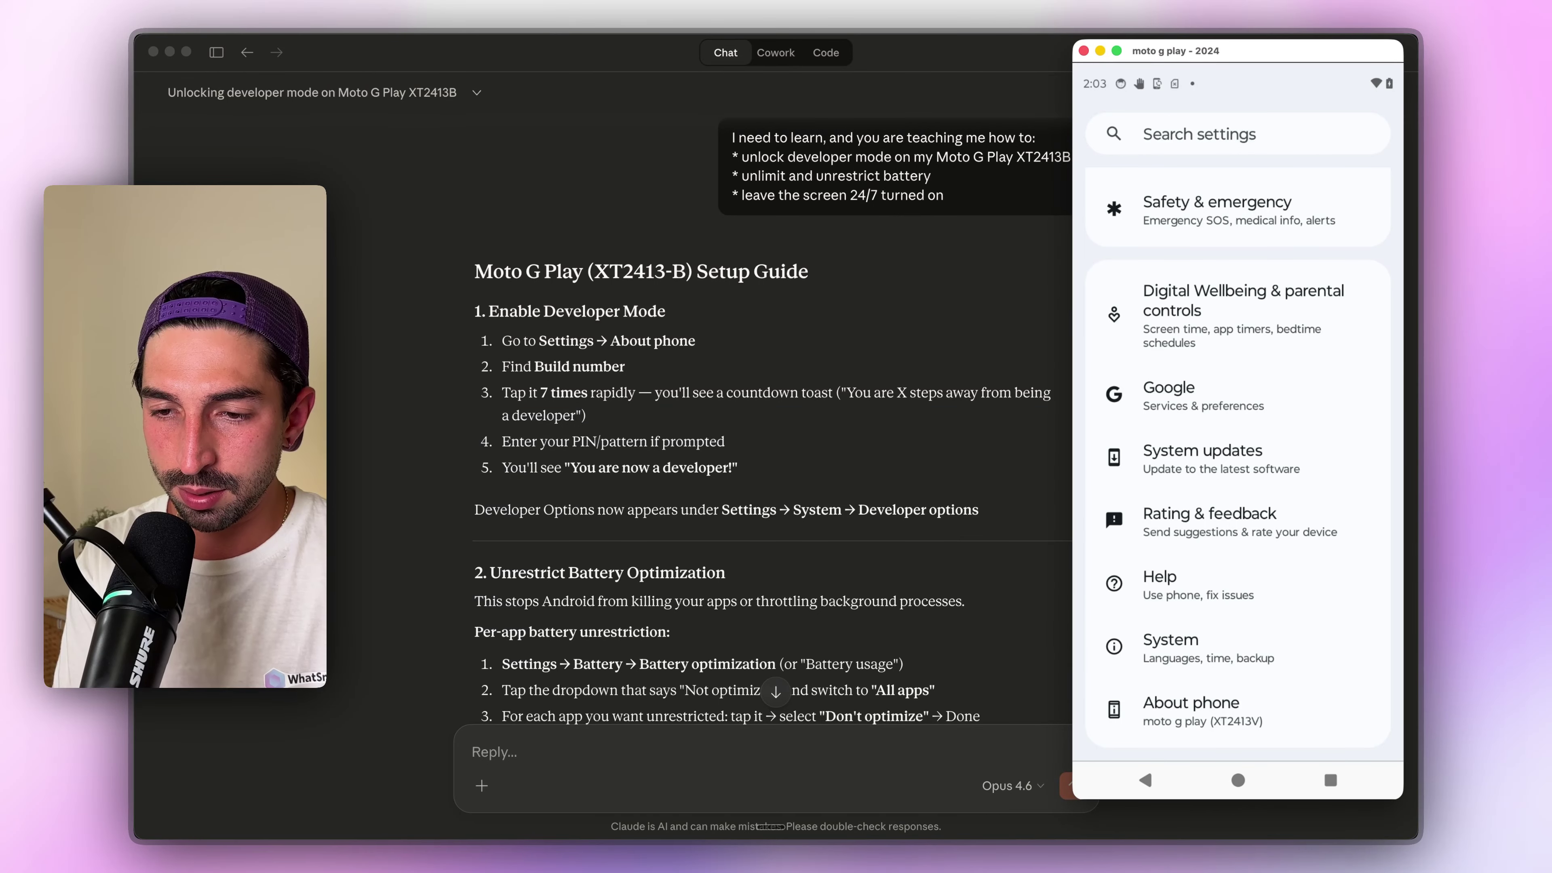
scroll(605, 428, "down", 3)
scroll(603, 416, "down", 4)
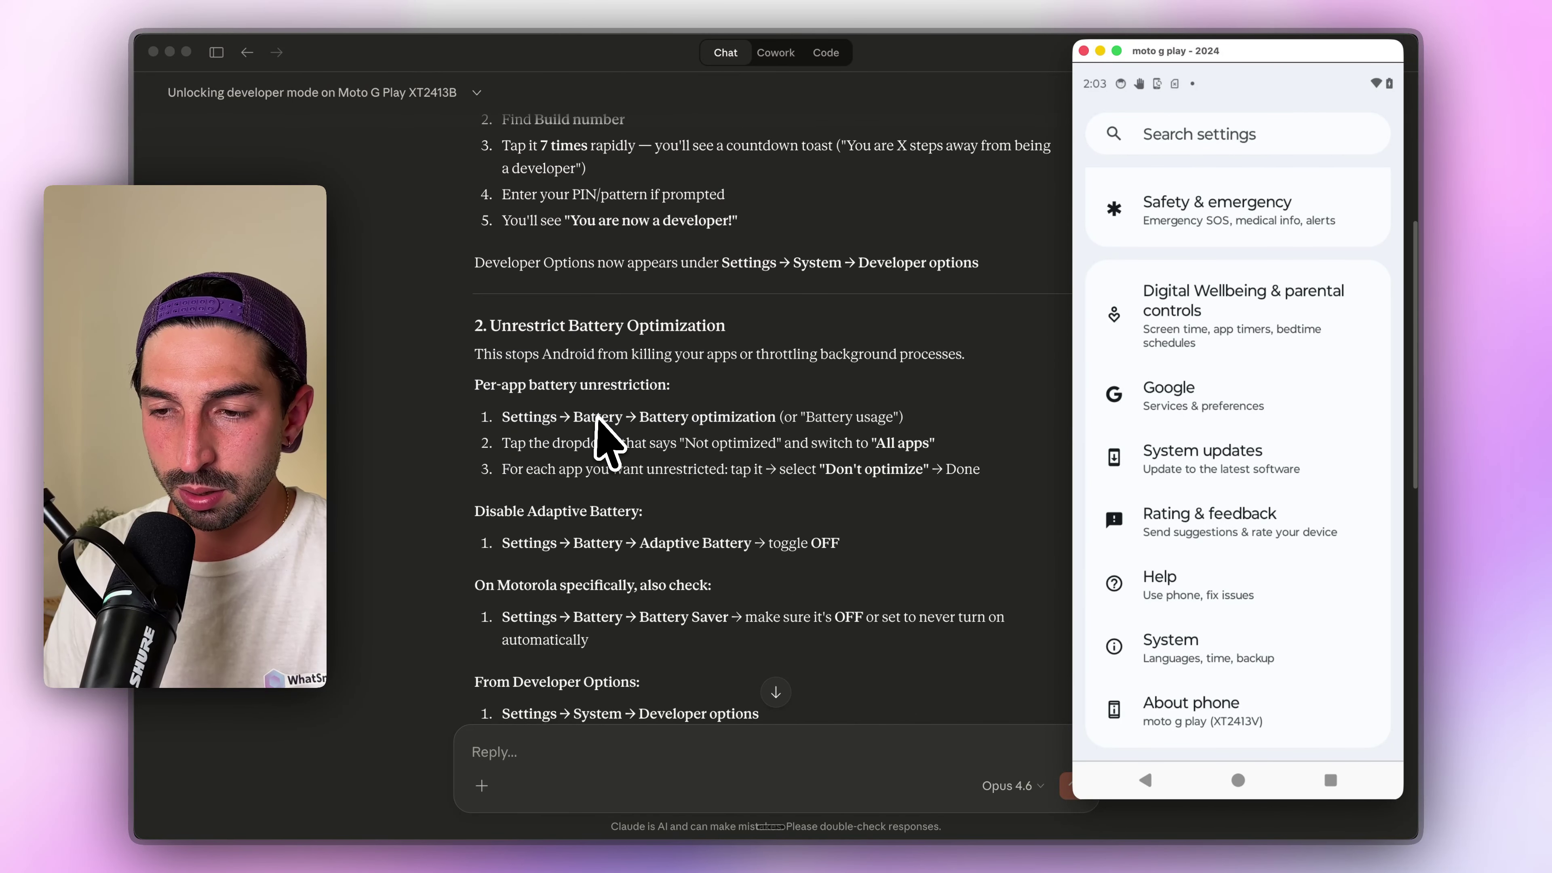
scroll(724, 391, "down", 1)
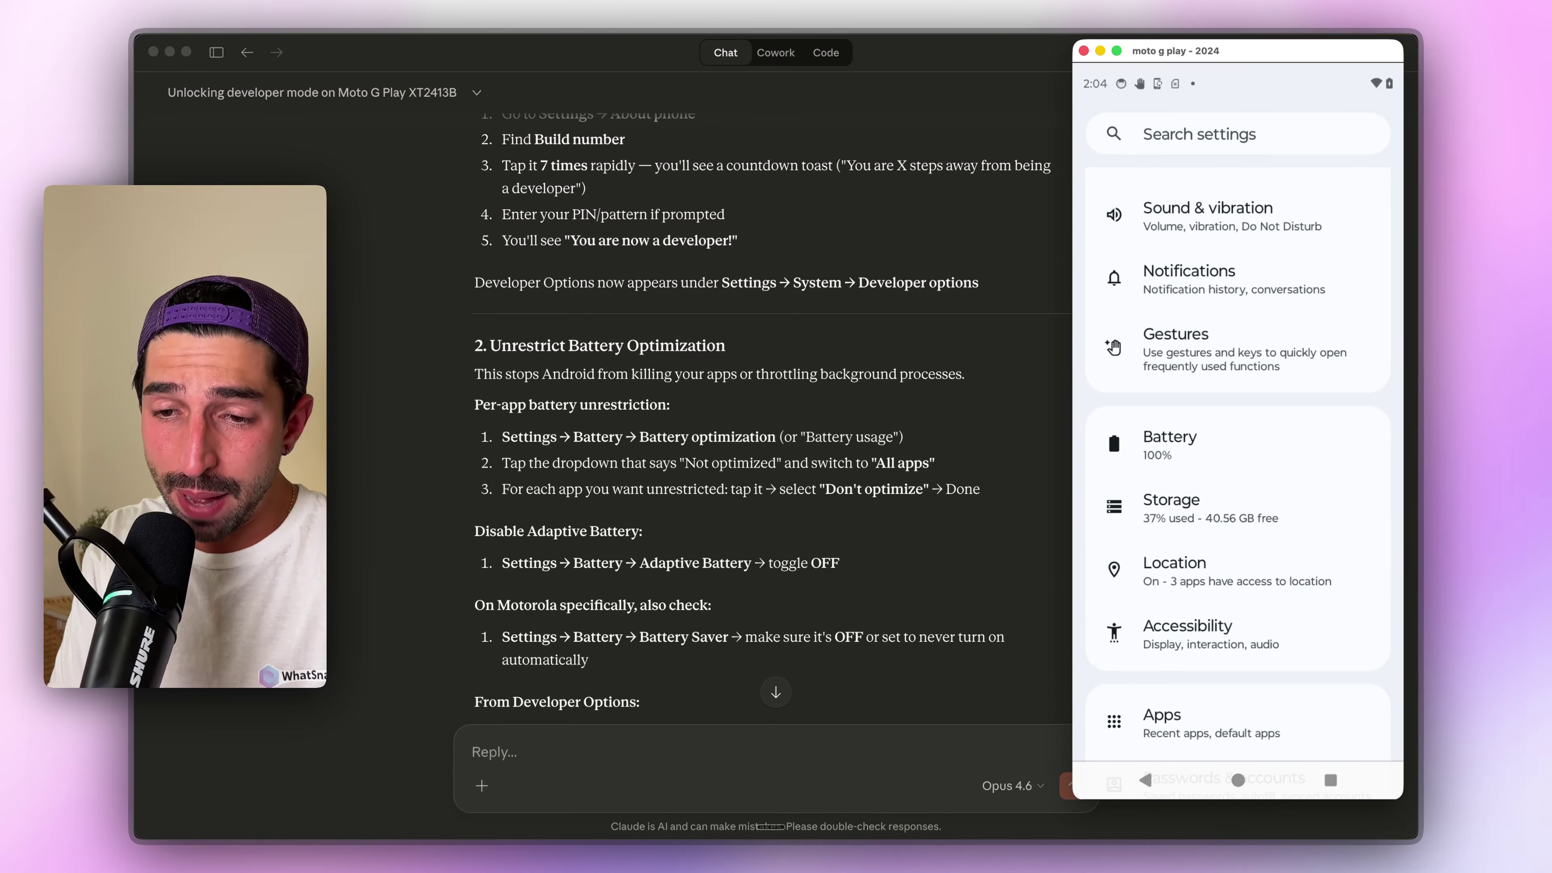
left_click(1171, 445)
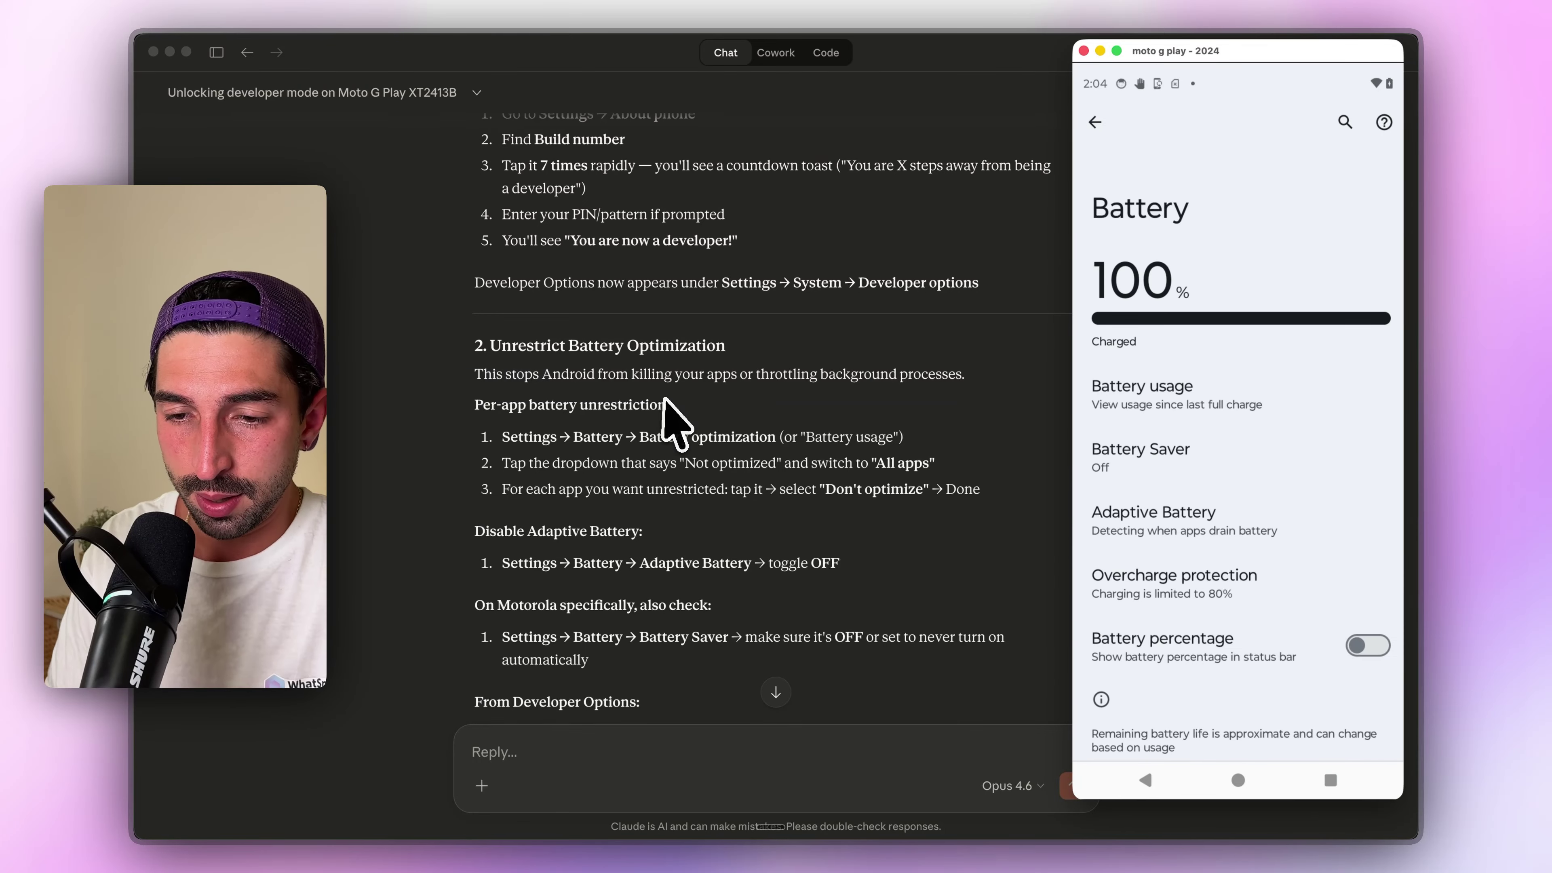
scroll(675, 318, "down", 5)
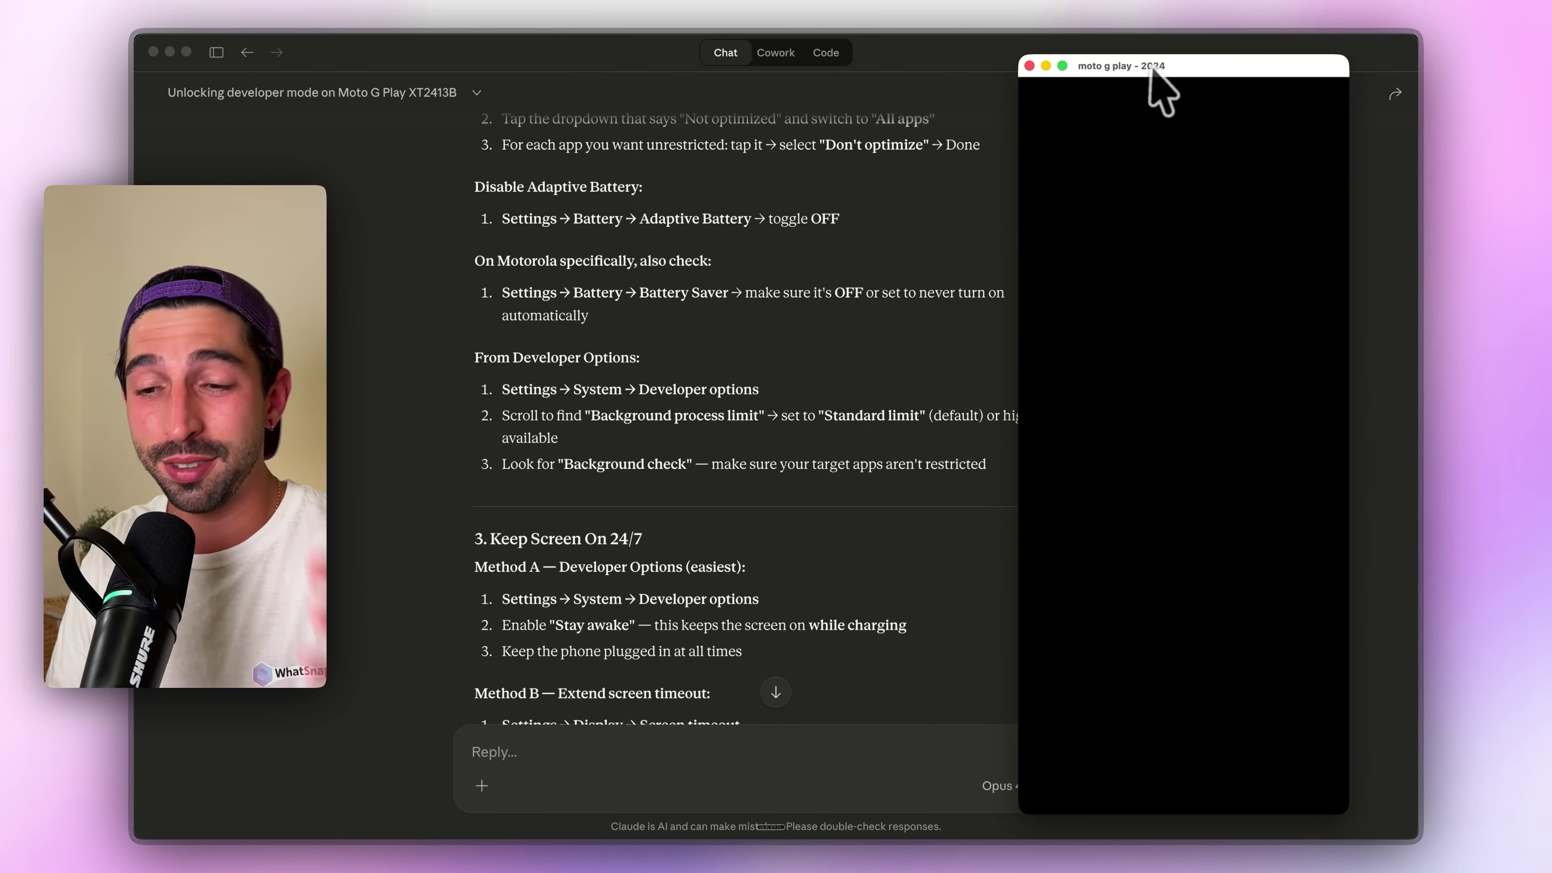
Switch back to the WhatSnap guide in the browser and review its Optimization & Best Practices section
key("super+Tab")
key("super+Tab")
key("super+Tab")
key("super+Tab")
key("super+Tab")
key("super+Tab")
key("super+Tab")
key("super+Tab")
key("super+Tab")
key("super+Tab")
key("super+Tab")
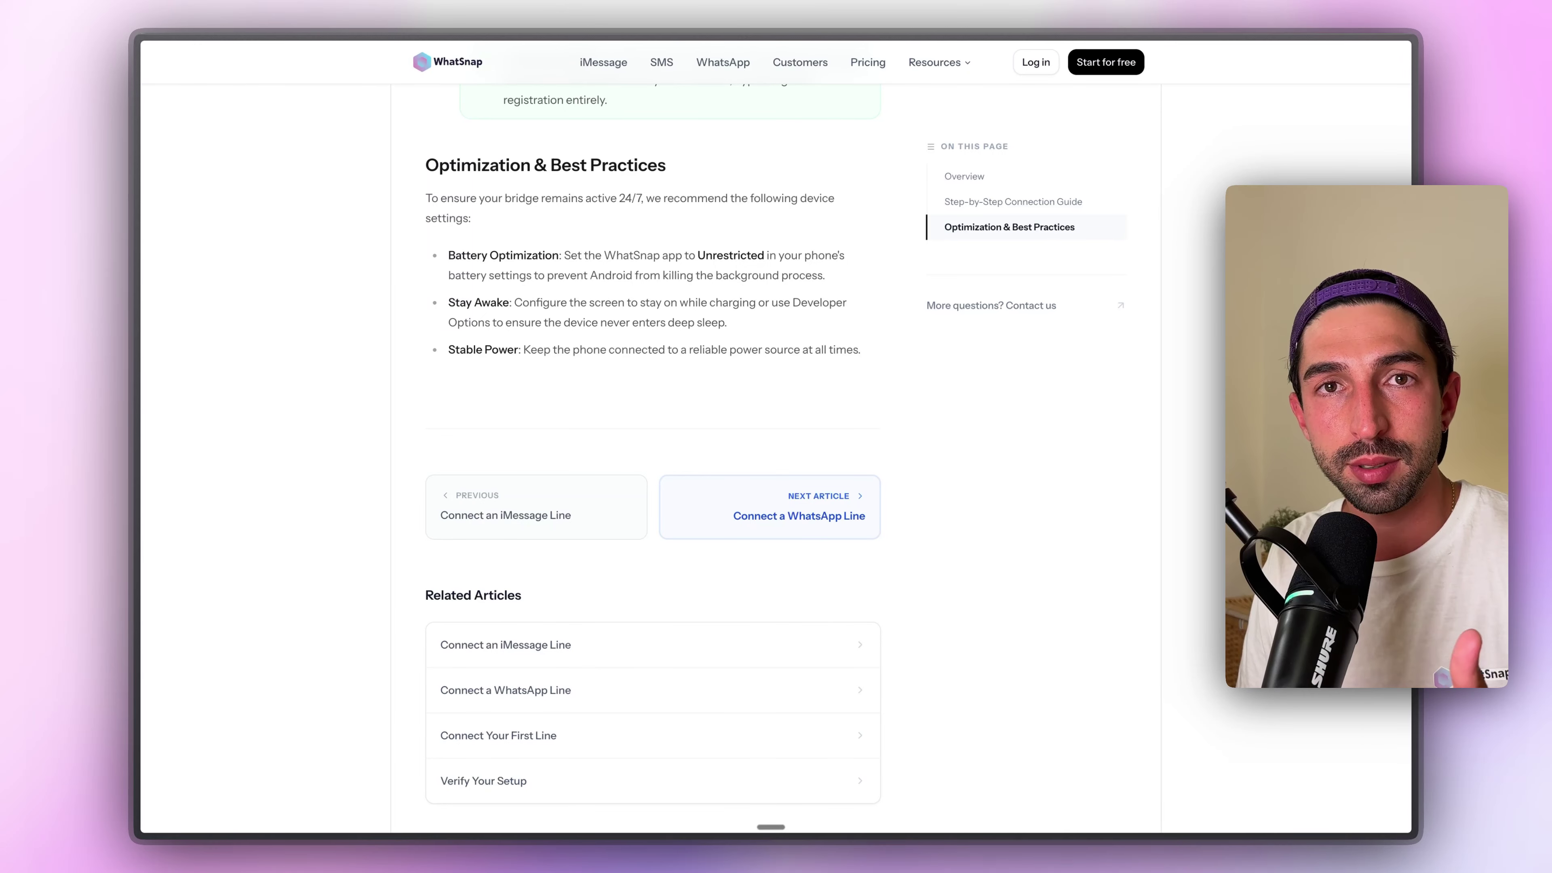
scroll(653, 459, "up", 1)
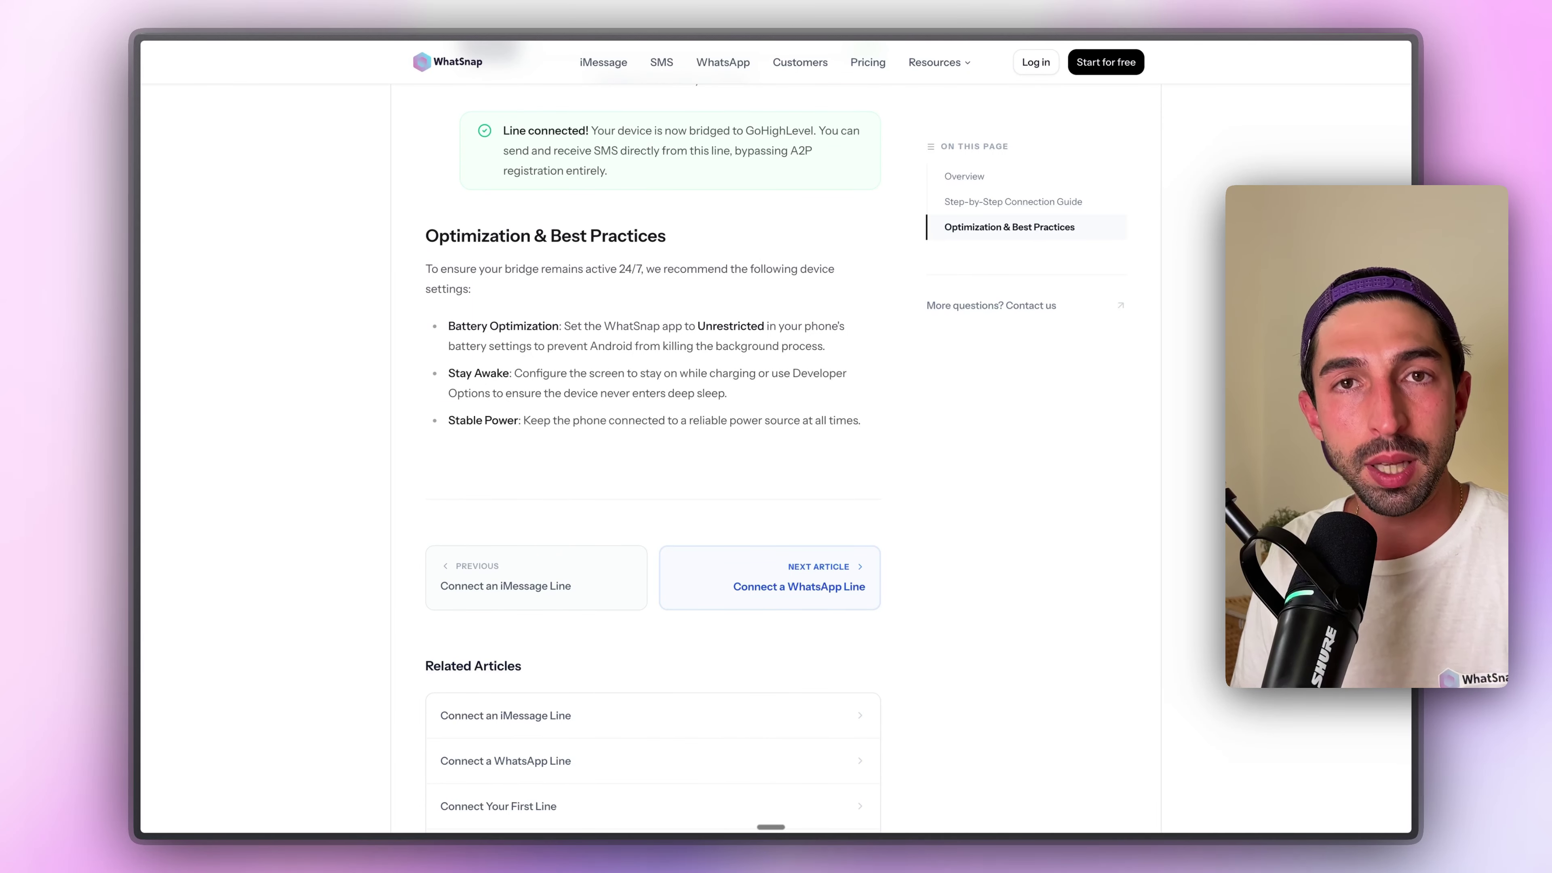